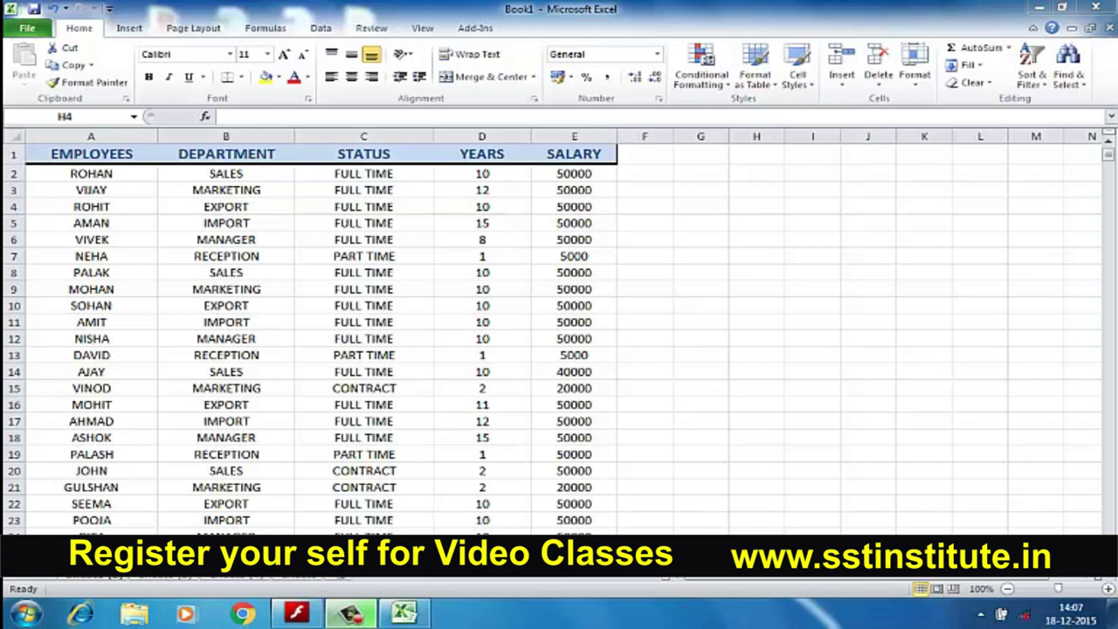
Pick an empty cell beside the data and scroll through the salary list
{"action": "left_click", "coordinate": [632, 491]}
{"action": "scroll", "coordinate": [632, 493], "scroll_direction": "down", "scroll_amount": 6}
{"action": "scroll", "coordinate": [632, 494], "scroll_direction": "down", "scroll_amount": 1}
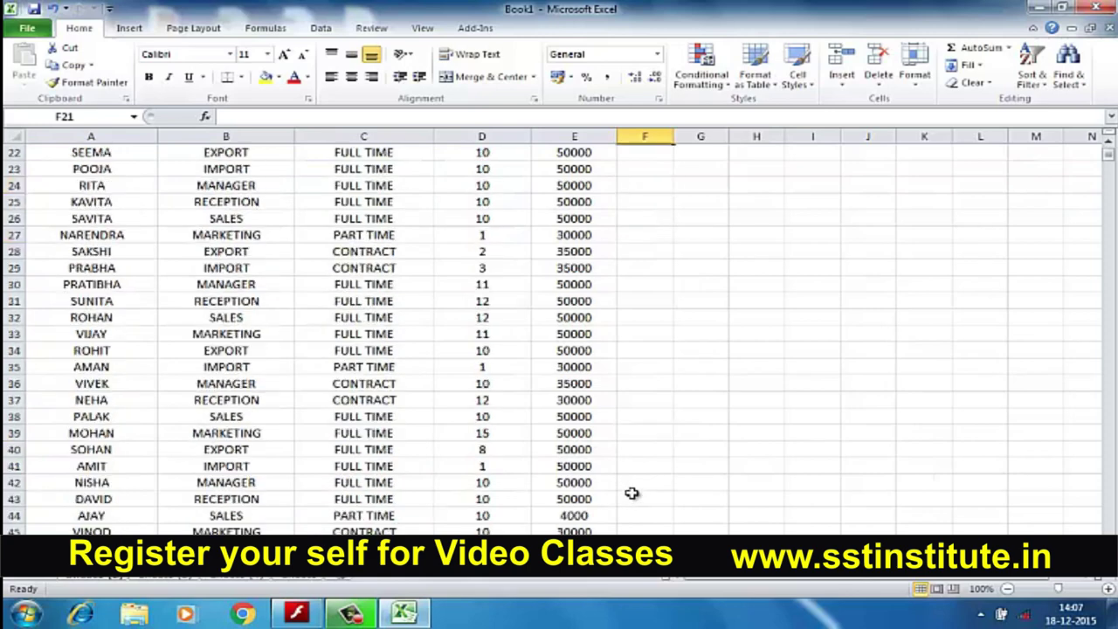
{"action": "scroll", "coordinate": [632, 494], "scroll_direction": "down", "scroll_amount": 4}
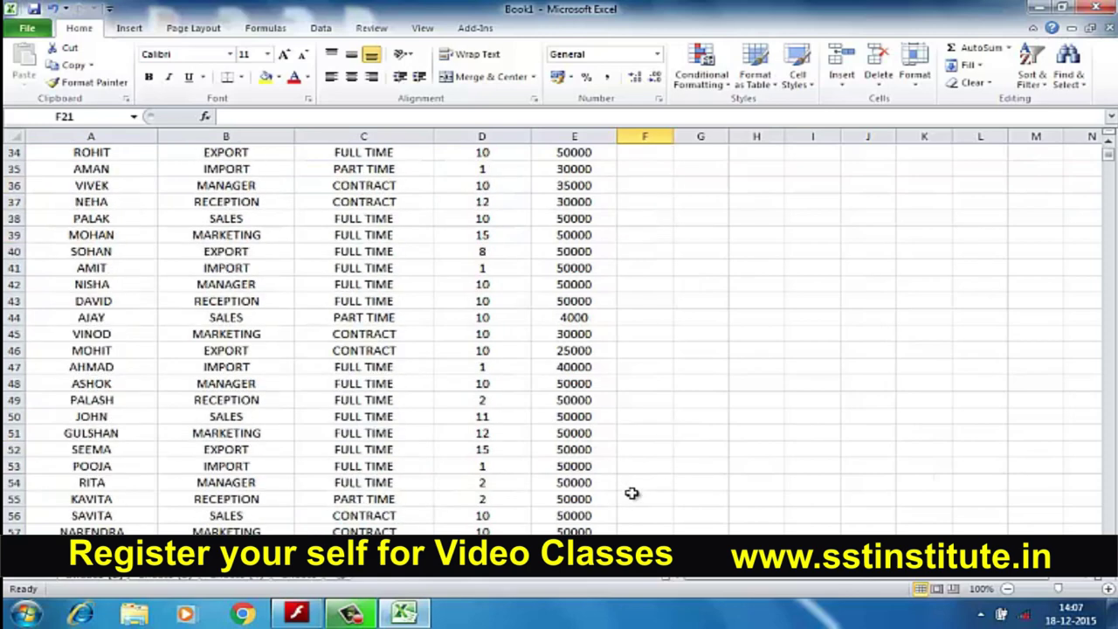
{"action": "scroll", "coordinate": [632, 491], "scroll_direction": "up", "scroll_amount": 6}
{"action": "scroll", "coordinate": [632, 487], "scroll_direction": "up", "scroll_amount": 4}
{"action": "scroll", "coordinate": [632, 487], "scroll_direction": "up", "scroll_amount": 1}
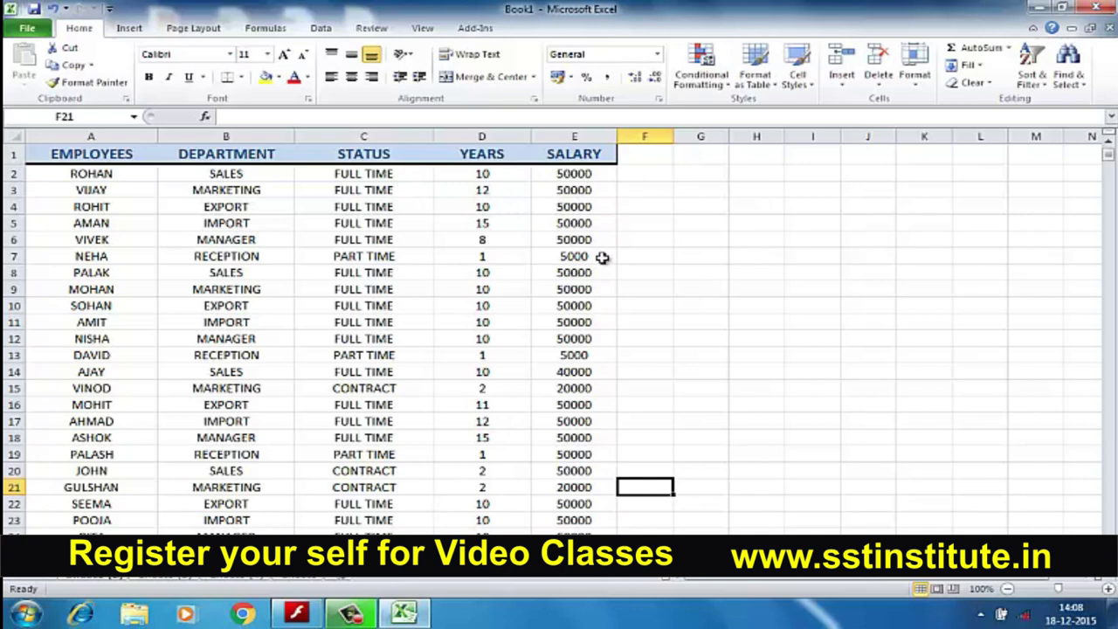
Enter =SUM(E:E) in F2 so it totals the whole SALARY column as 4381000
{"action": "left_click", "coordinate": [662, 176]}
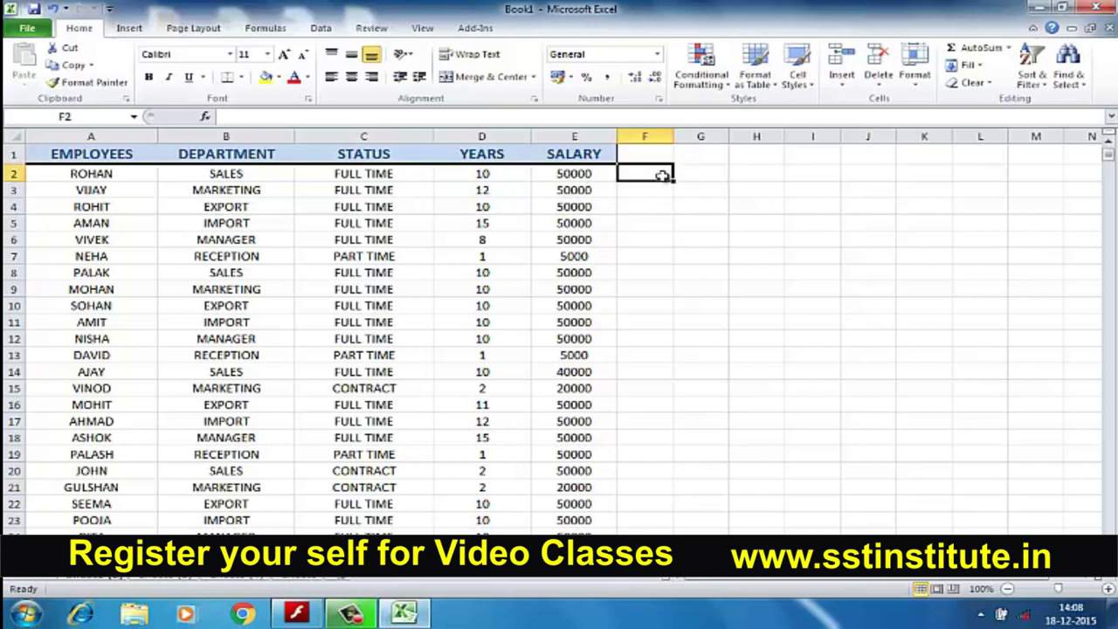
{"action": "left_click", "coordinate": [957, 48]}
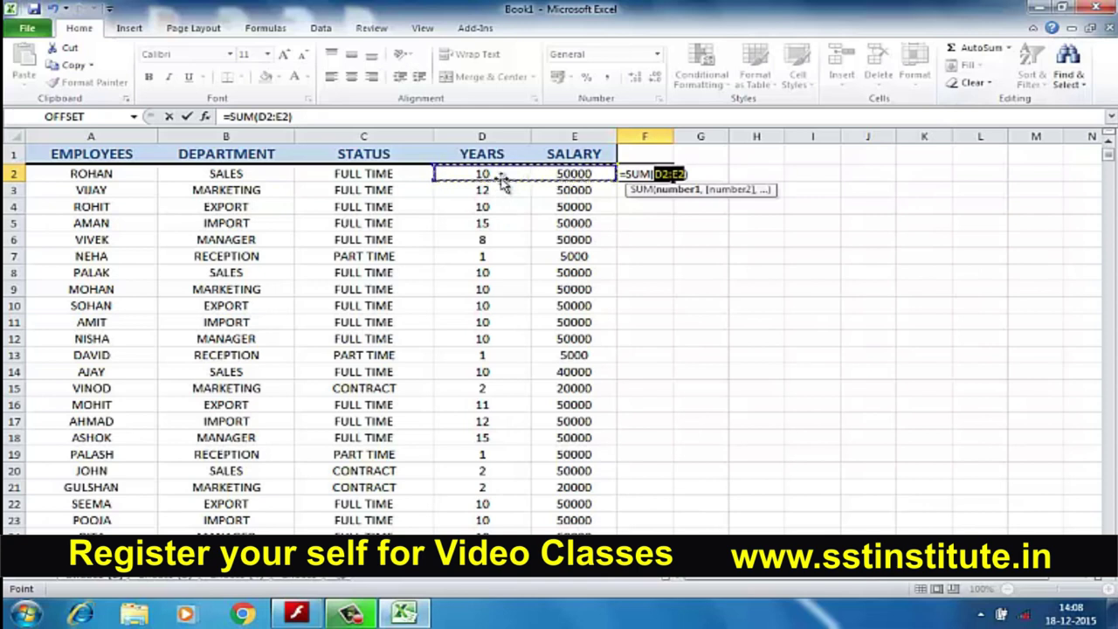
{"action": "left_click", "coordinate": [573, 176]}
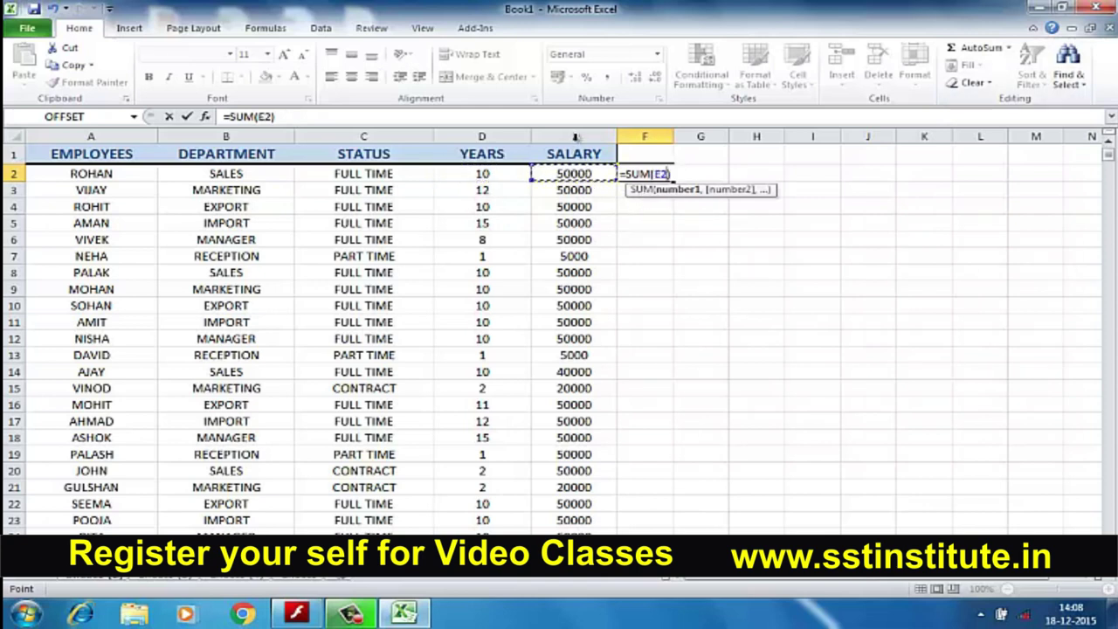
{"action": "left_click", "coordinate": [576, 137]}
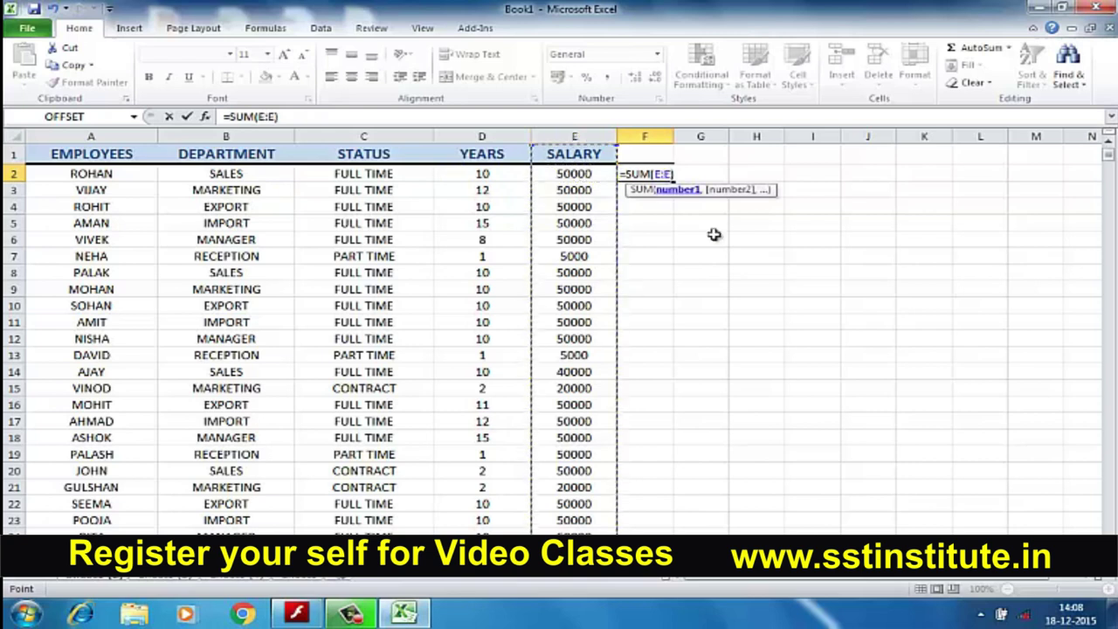
{"action": "key", "text": "Return"}
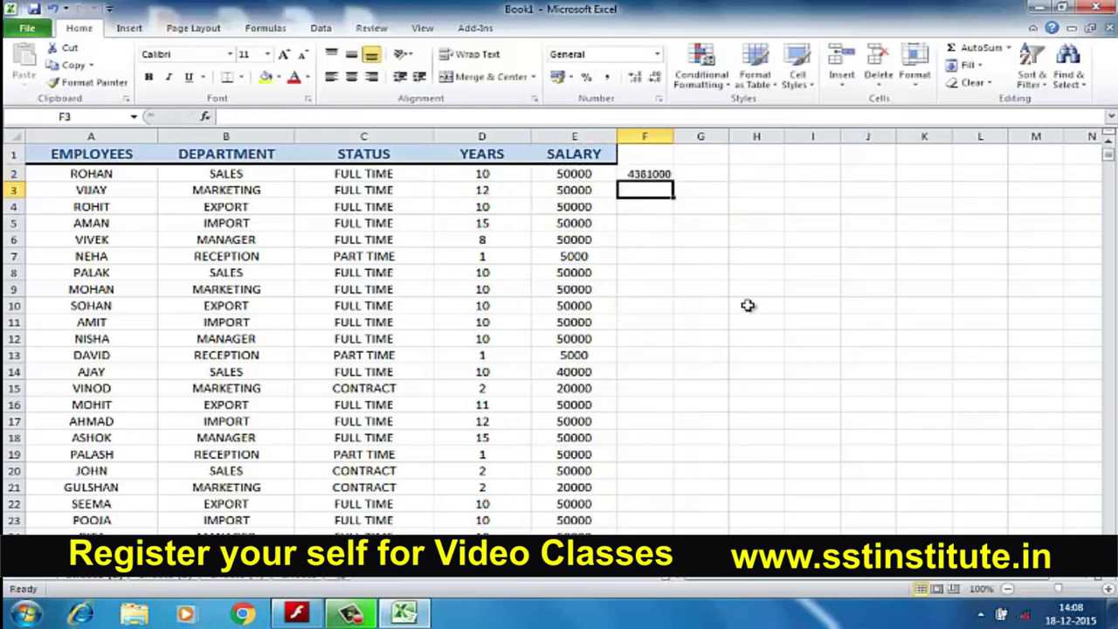
{"action": "left_click", "coordinate": [632, 174]}
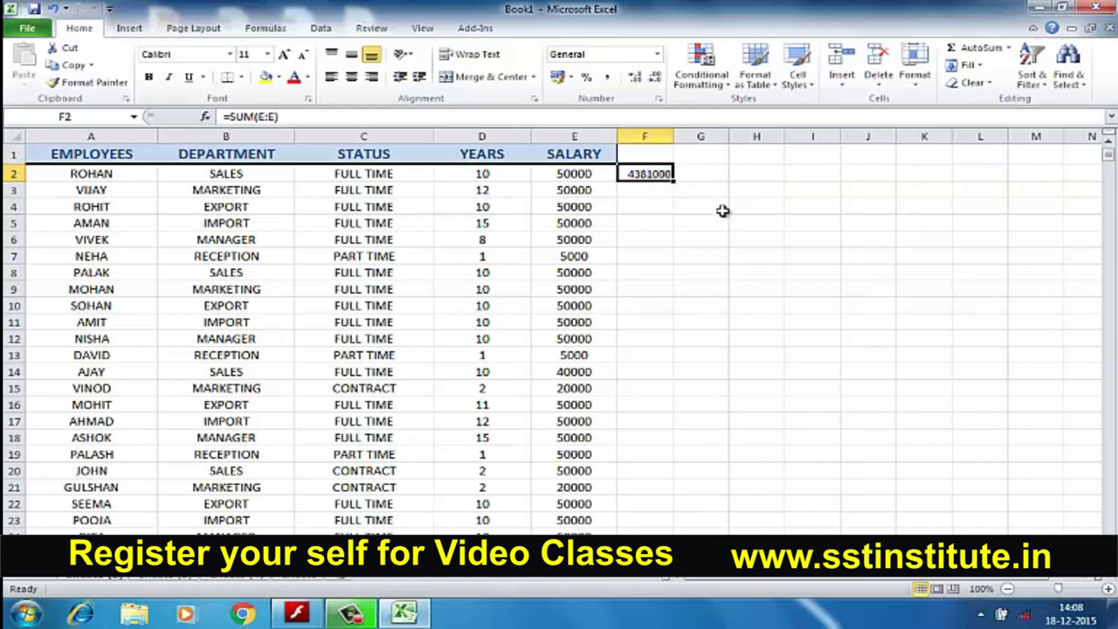
Clear the total from F2 and select E101, just below the last salary
{"action": "key", "text": "BackSpace"}
{"action": "left_click", "coordinate": [723, 338]}
{"action": "scroll", "coordinate": [735, 336], "scroll_direction": "down", "scroll_amount": 4}
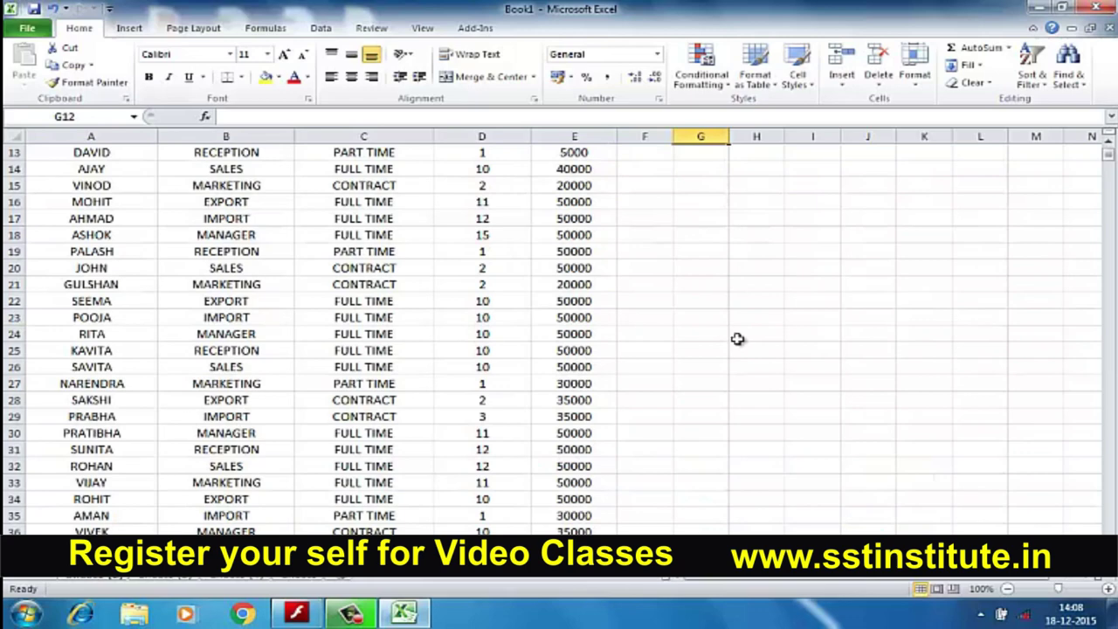
{"action": "scroll", "coordinate": [735, 336], "scroll_direction": "down", "scroll_amount": 5}
{"action": "scroll", "coordinate": [734, 336], "scroll_direction": "down", "scroll_amount": 5}
{"action": "scroll", "coordinate": [735, 335], "scroll_direction": "down", "scroll_amount": 5}
{"action": "scroll", "coordinate": [734, 336], "scroll_direction": "down", "scroll_amount": 6}
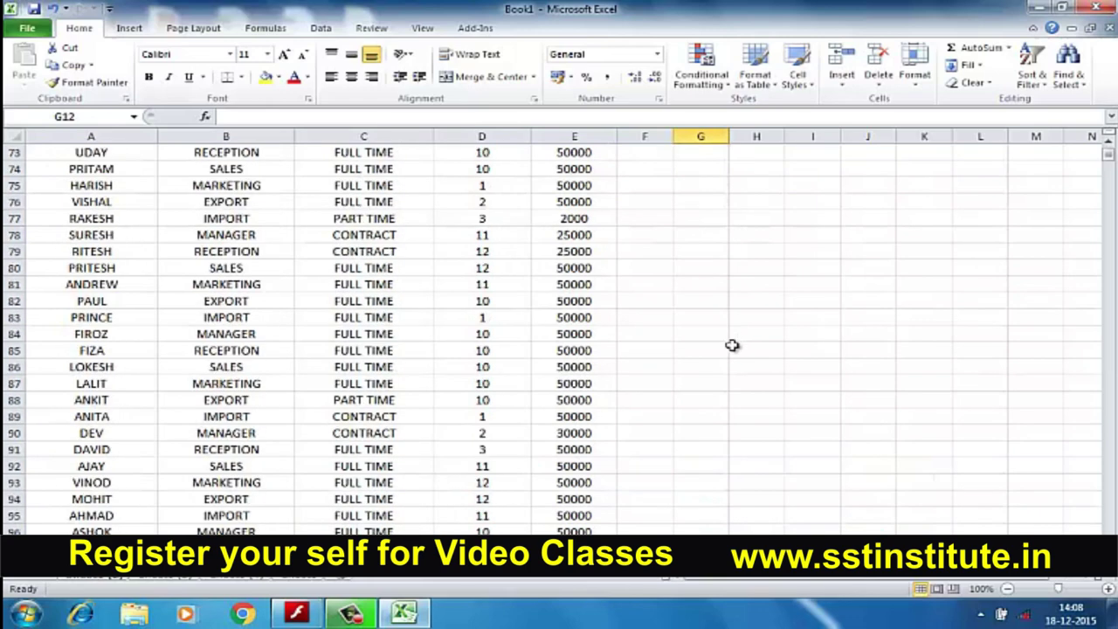
{"action": "scroll", "coordinate": [735, 336], "scroll_direction": "down", "scroll_amount": 6}
{"action": "left_click", "coordinate": [602, 321]}
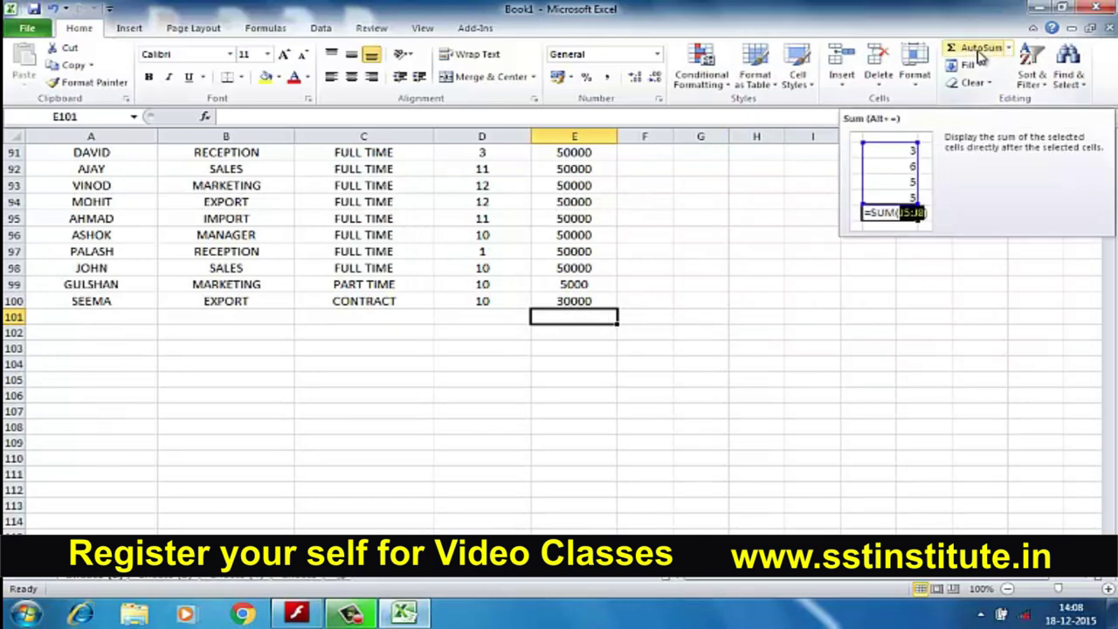
Total the salaries in E101 with =SUM(E2:E100), giving 4381000
{"action": "double_click", "coordinate": [980, 56]}
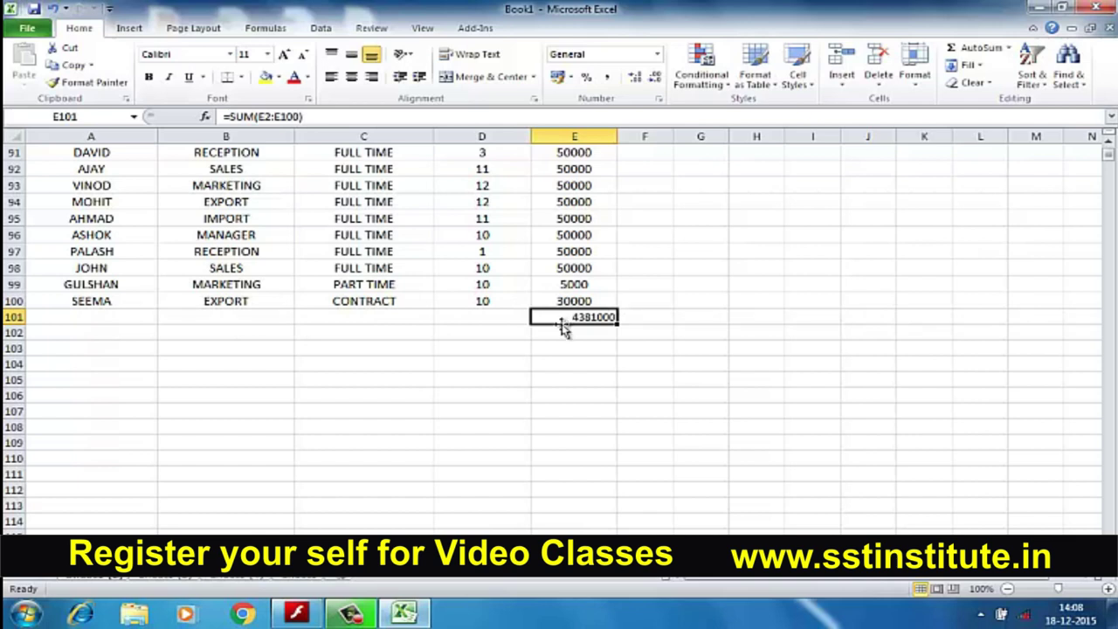
{"action": "scroll", "coordinate": [638, 441], "scroll_direction": "up", "scroll_amount": 1}
{"action": "scroll", "coordinate": [638, 441], "scroll_direction": "up", "scroll_amount": 1}
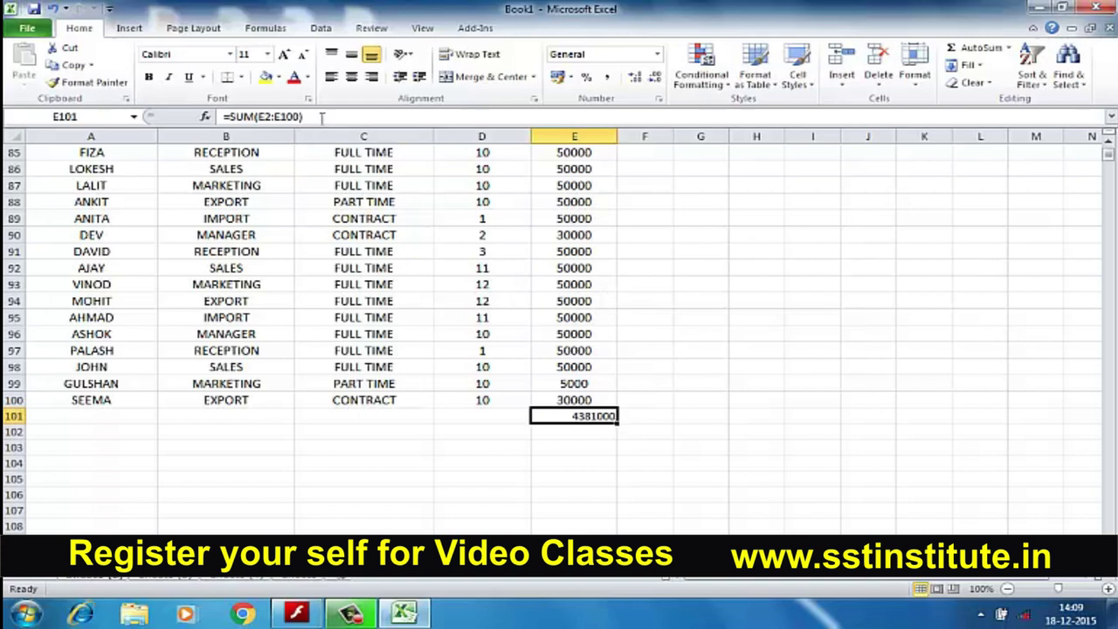
{"action": "left_click_drag", "start_coordinate": [321, 116], "coordinate": [224, 116]}
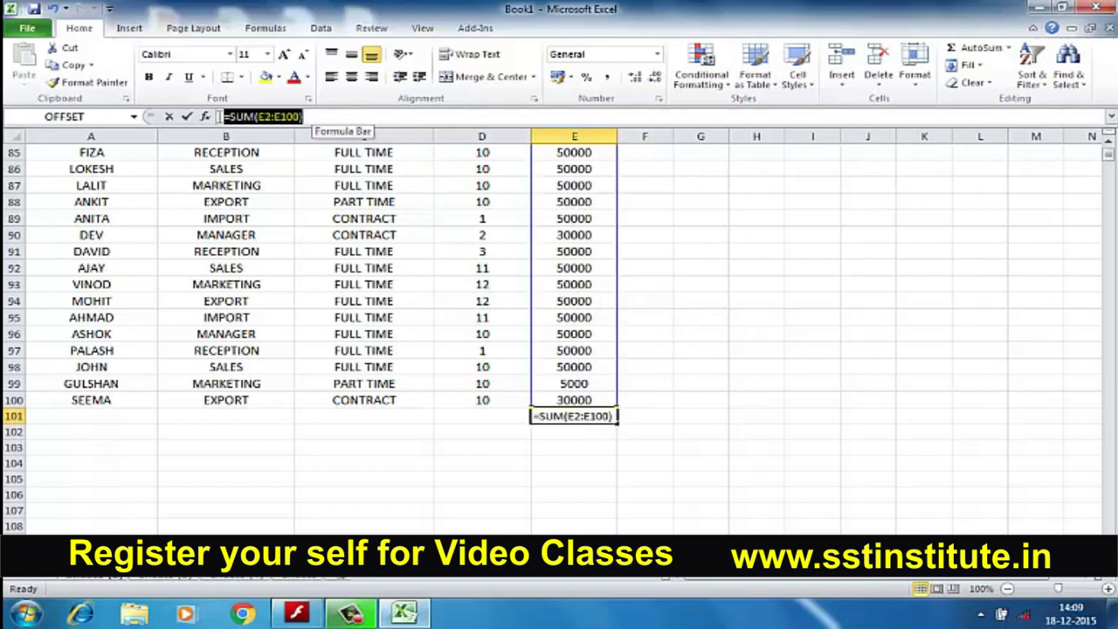
{"action": "left_click", "coordinate": [326, 117]}
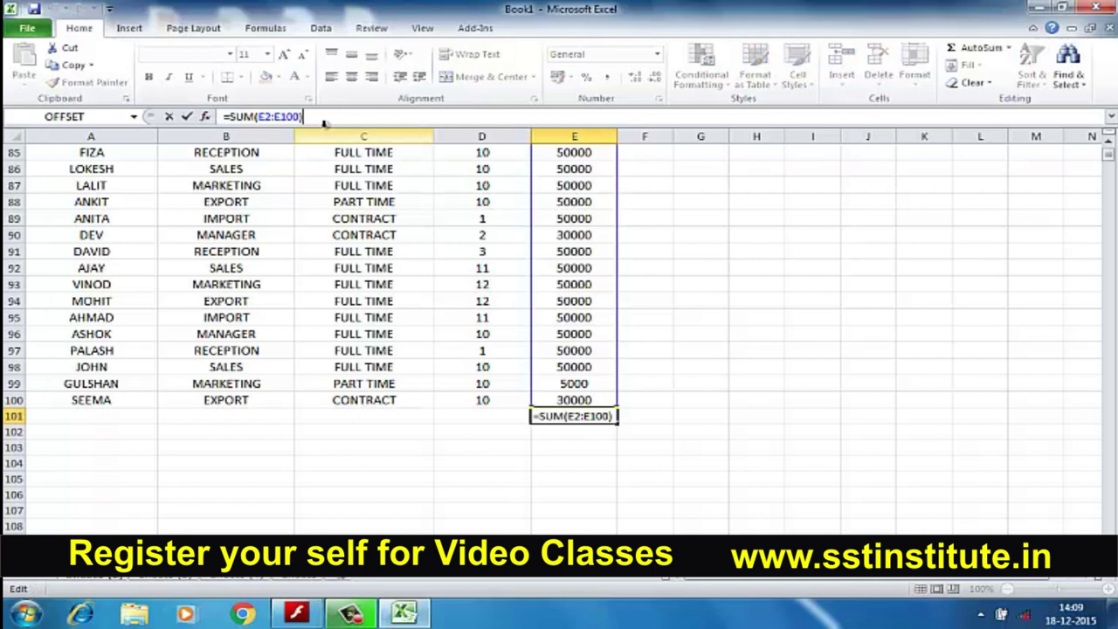
{"action": "left_click", "coordinate": [662, 429]}
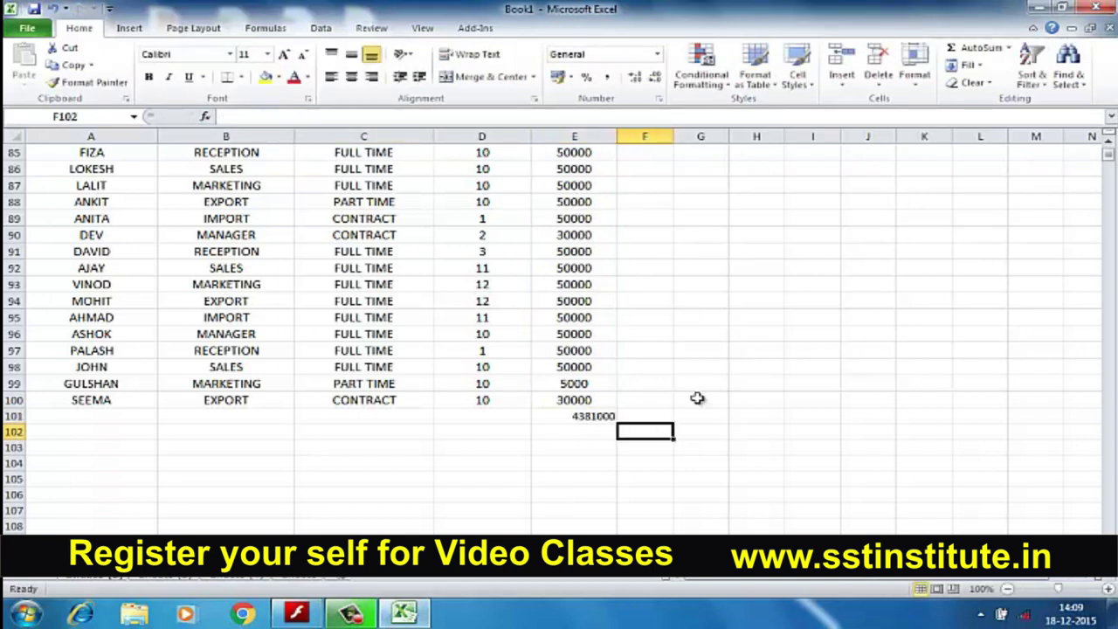
{"action": "left_click", "coordinate": [600, 415]}
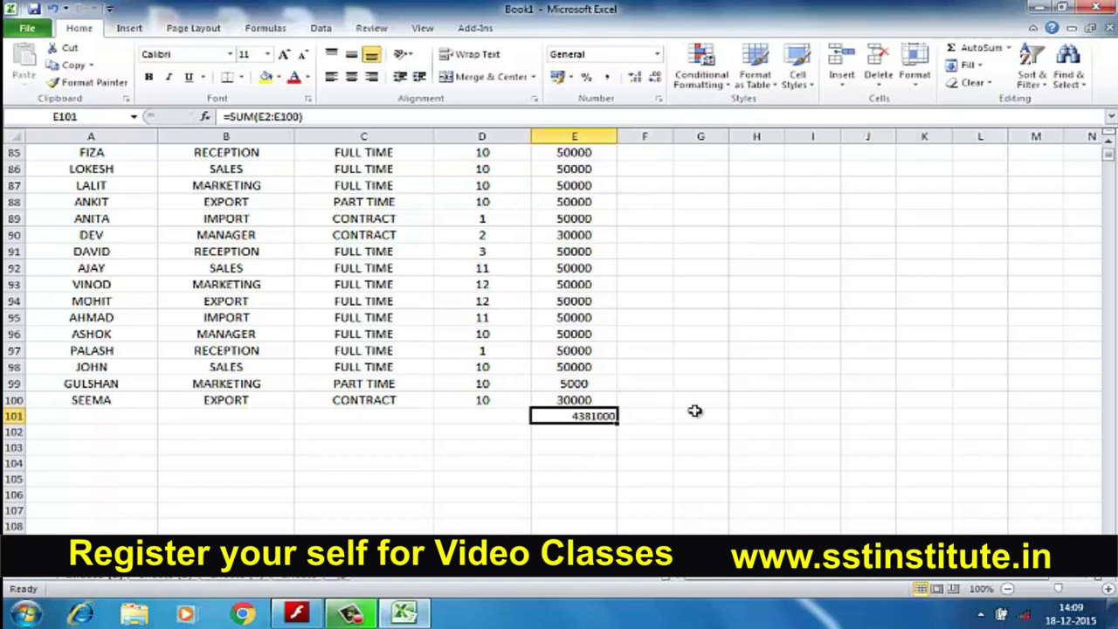
{"action": "scroll", "coordinate": [674, 414], "scroll_direction": "up", "scroll_amount": 6}
{"action": "scroll", "coordinate": [680, 412], "scroll_direction": "up", "scroll_amount": 4}
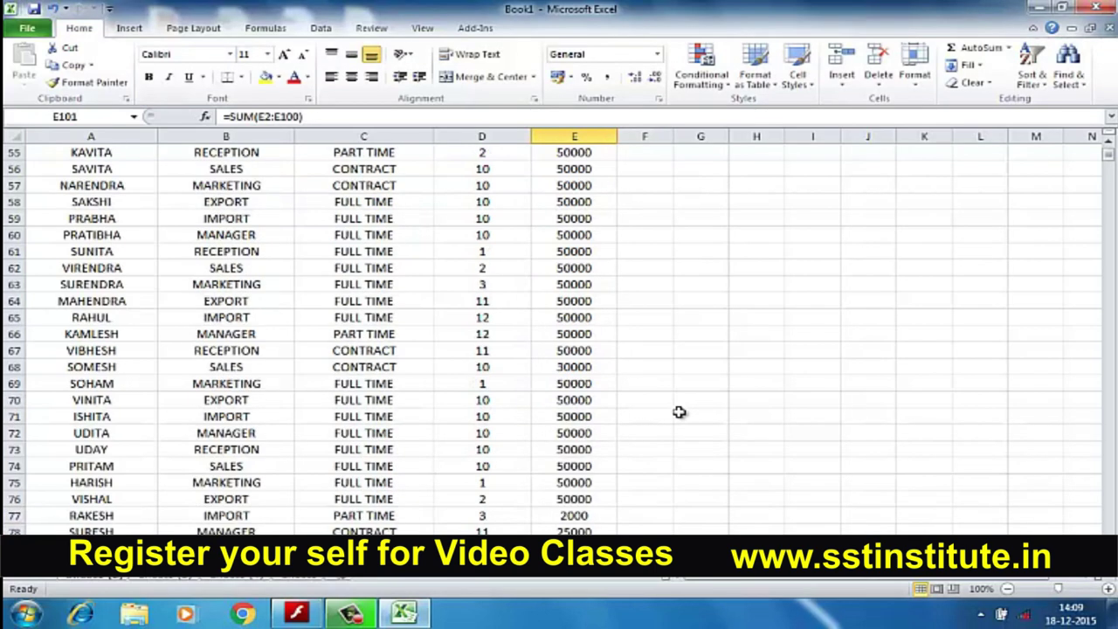
{"action": "scroll", "coordinate": [679, 413], "scroll_direction": "up", "scroll_amount": 7}
{"action": "left_click", "coordinate": [182, 579]}
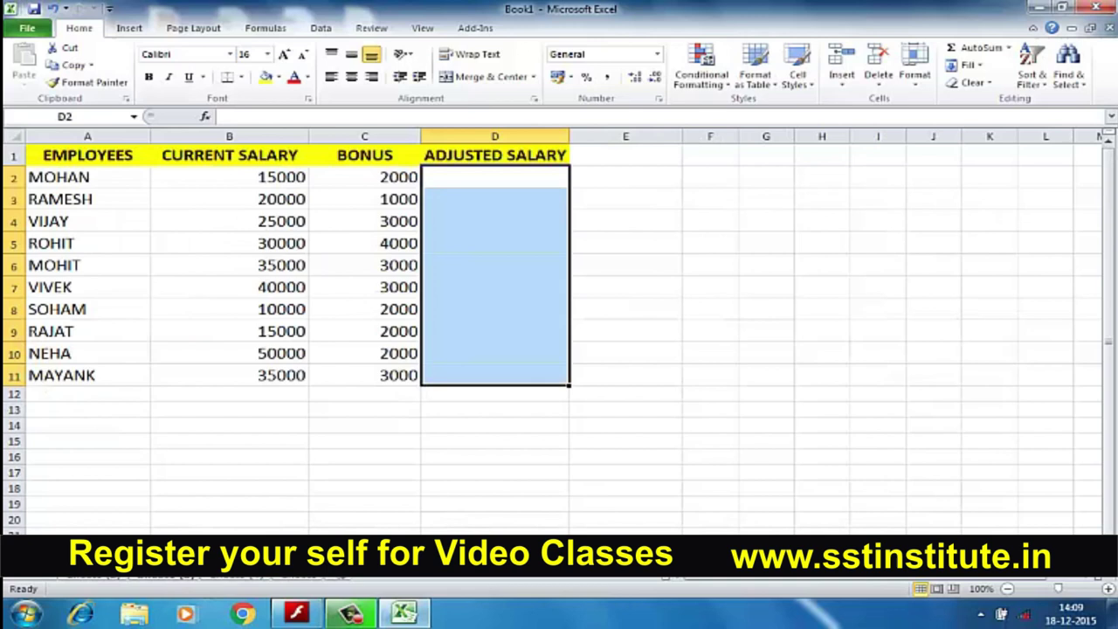
{"action": "left_click", "coordinate": [707, 215]}
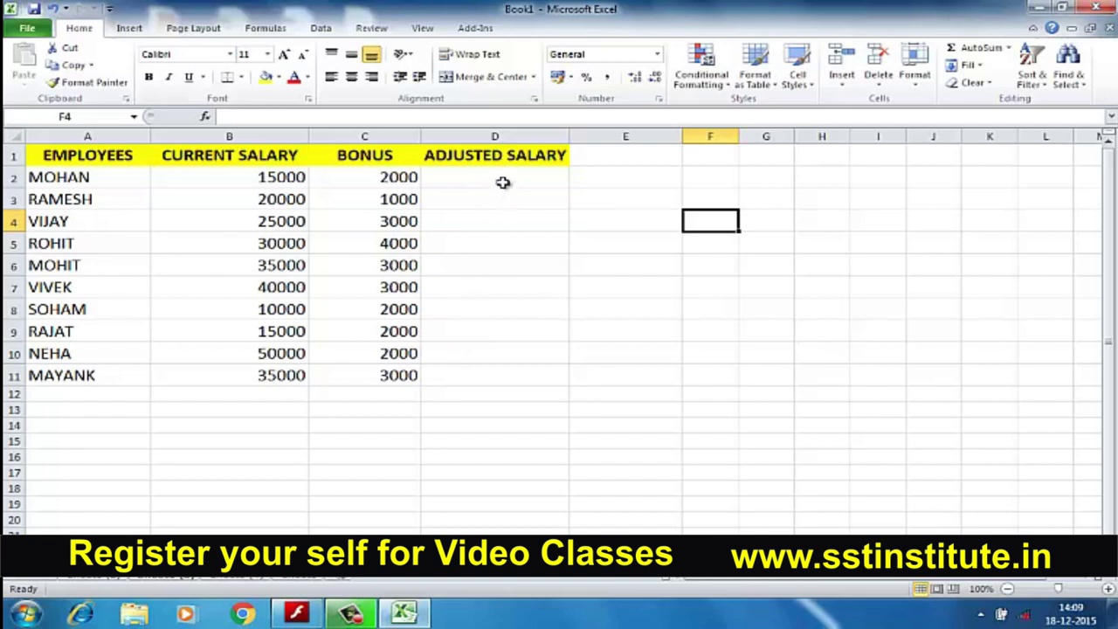
{"action": "left_click", "coordinate": [504, 183]}
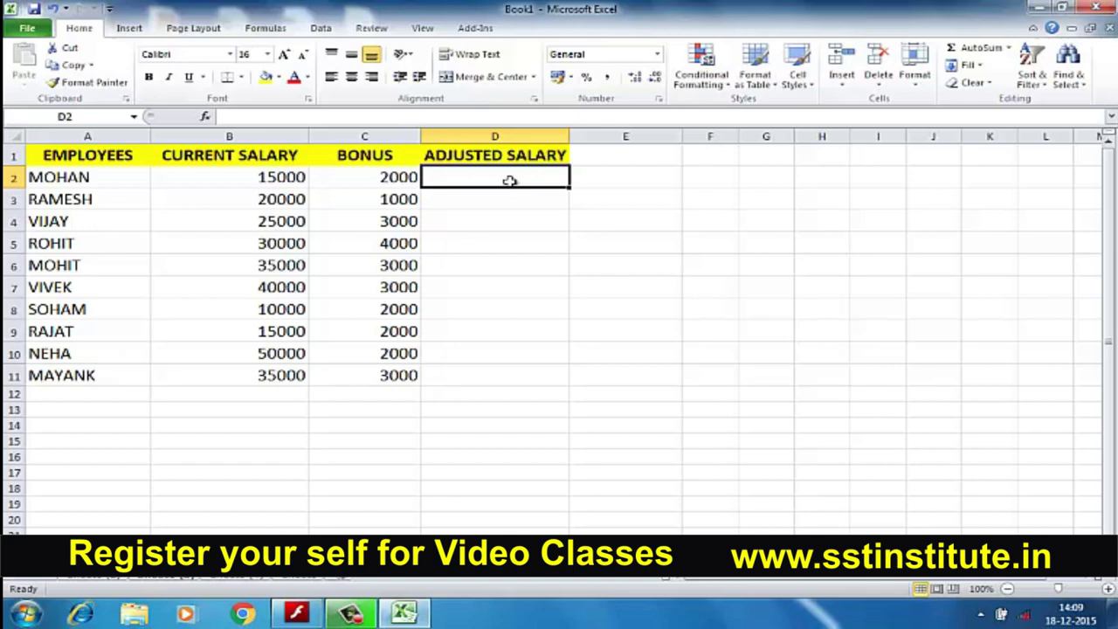
Enter =(C2+B2) in D2, giving the first employee an adjusted salary of 17000
{"action": "type", "text": "="}
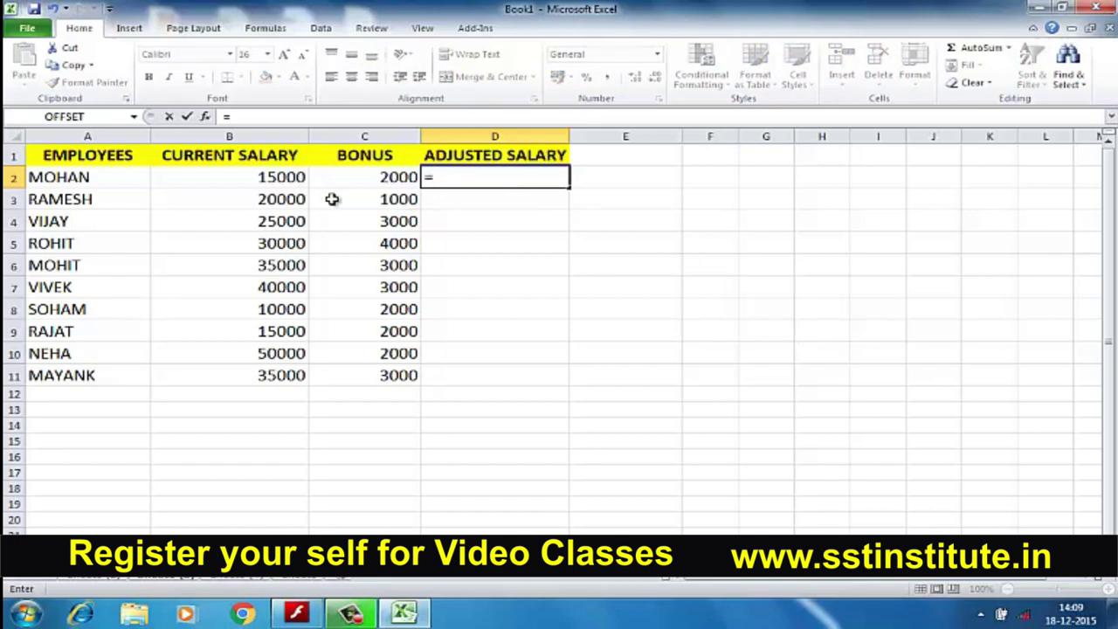
{"action": "type", "text": "("}
{"action": "left_click", "coordinate": [357, 178]}
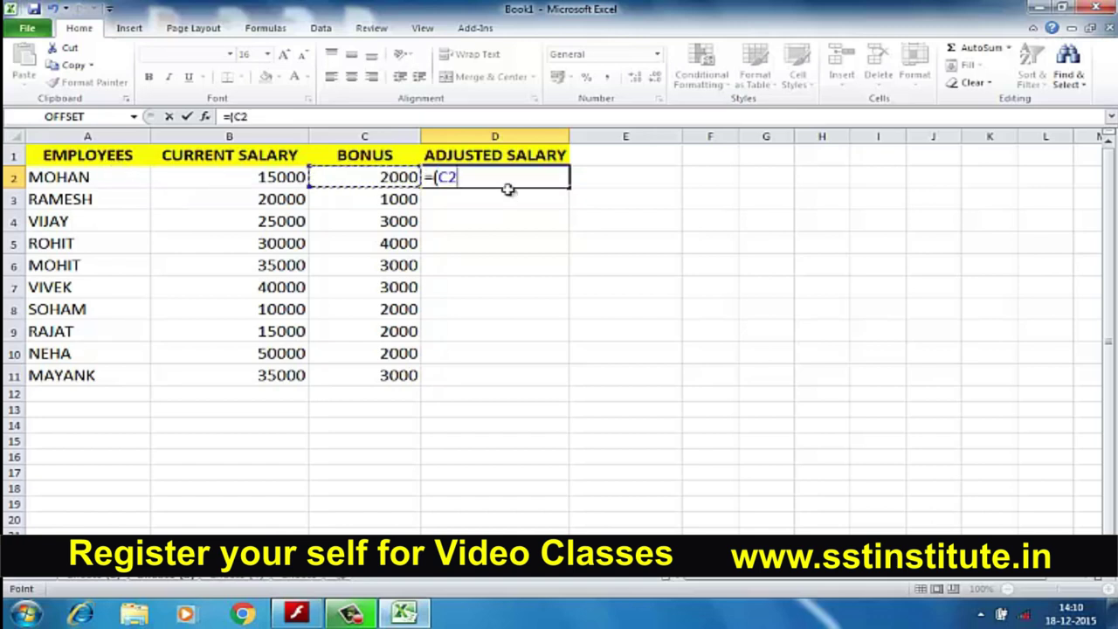
{"action": "type", "text": "+"}
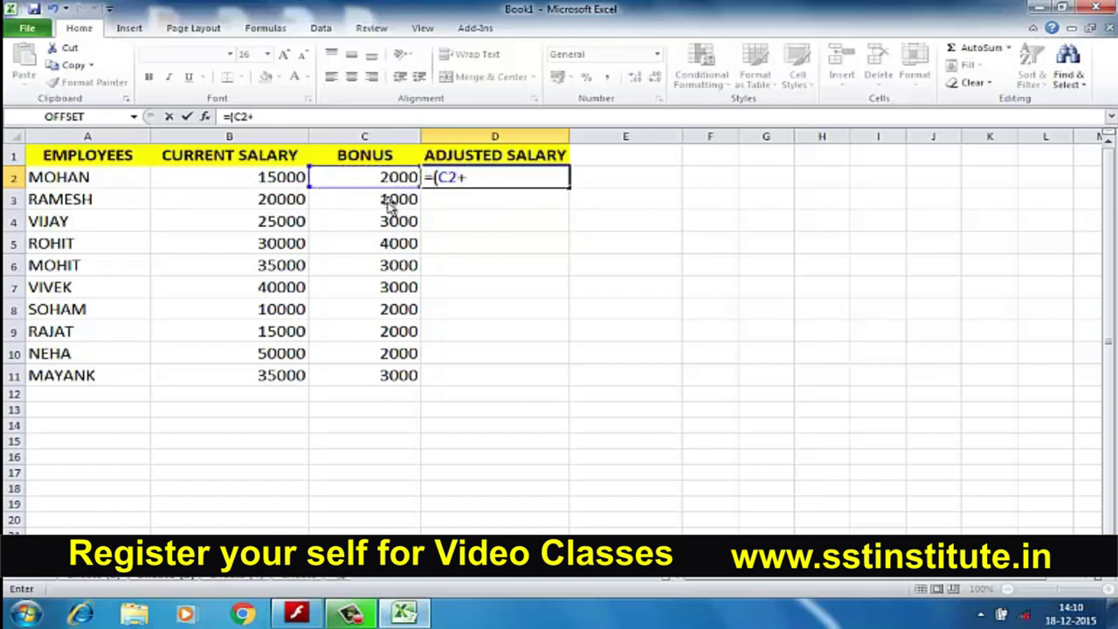
{"action": "left_click", "coordinate": [261, 181]}
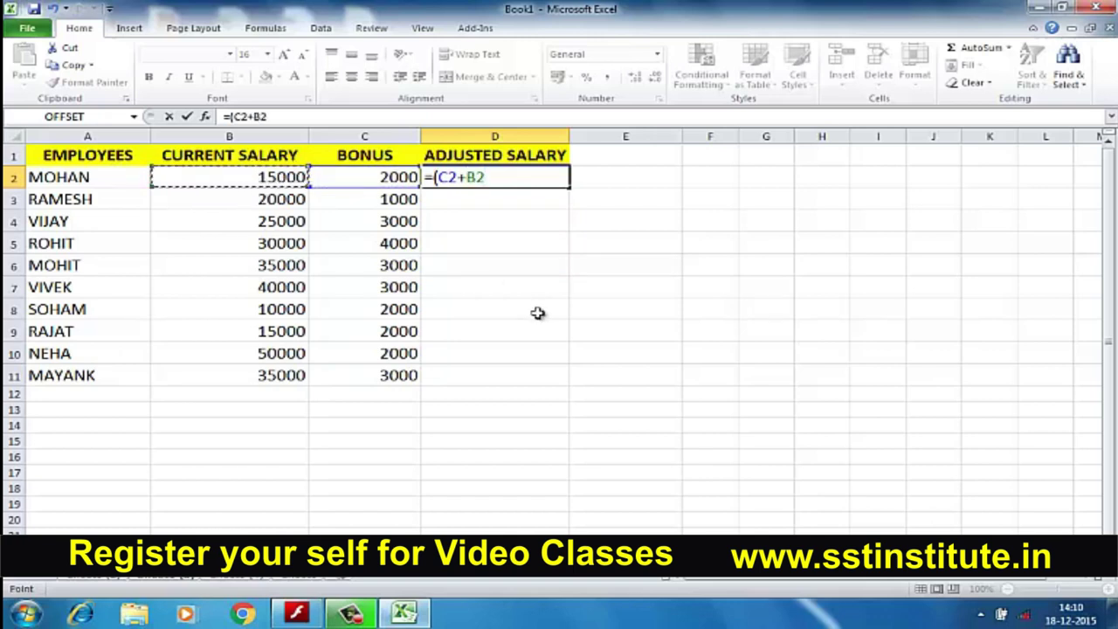
{"action": "type", "text": ")"}
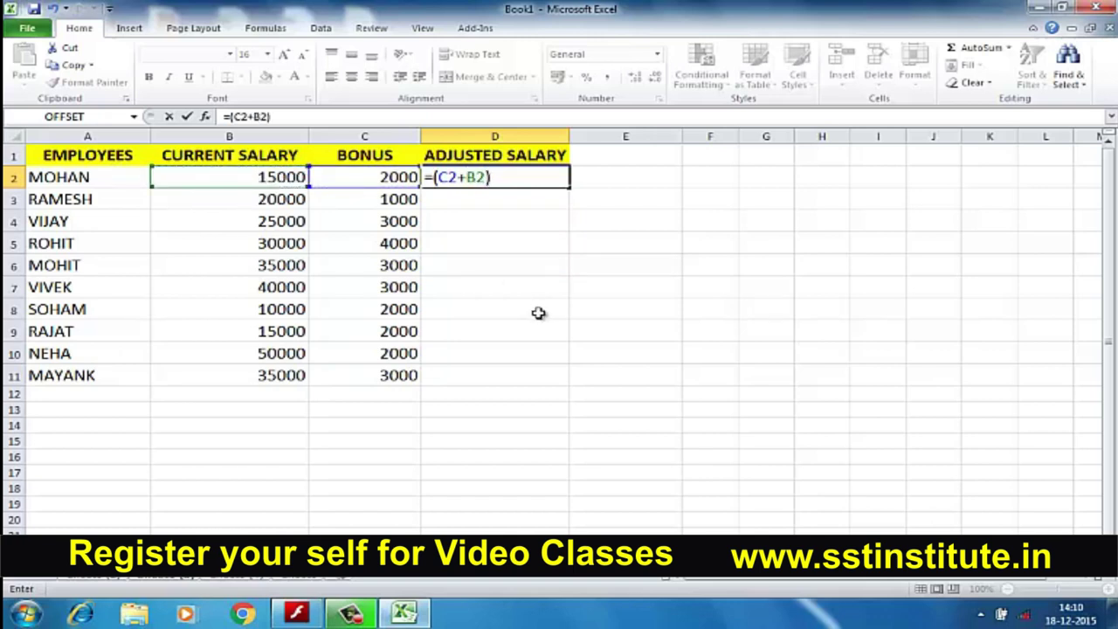
{"action": "key", "text": "Return"}
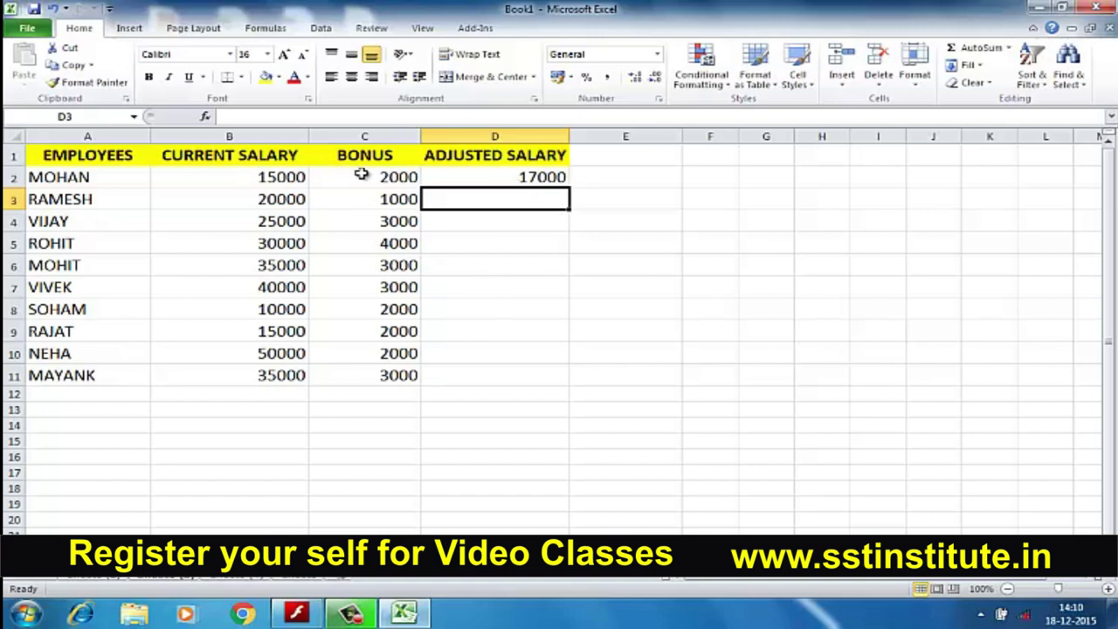
Copy the D2 adjusted-salary formula down through D11
{"action": "left_click", "coordinate": [492, 177]}
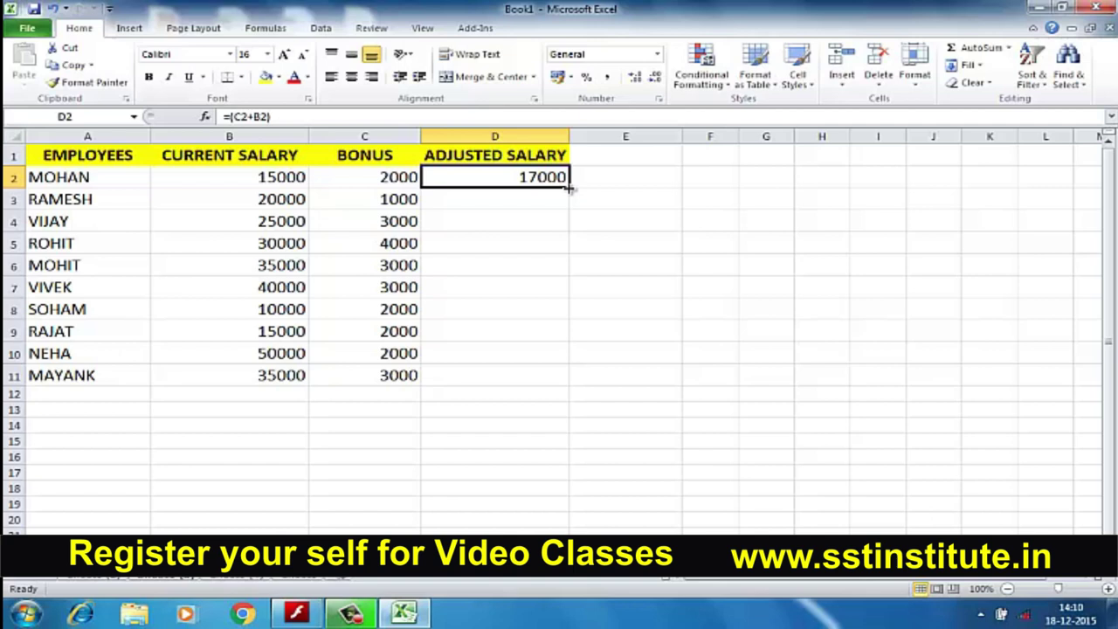
{"action": "double_click", "coordinate": [570, 187]}
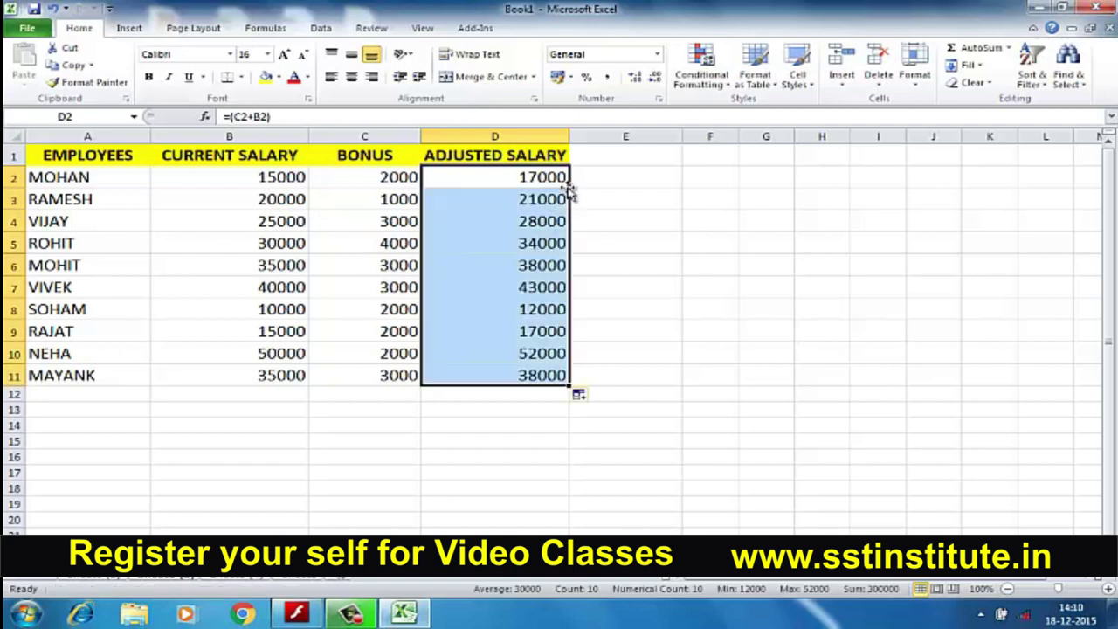
{"action": "left_click", "coordinate": [626, 368]}
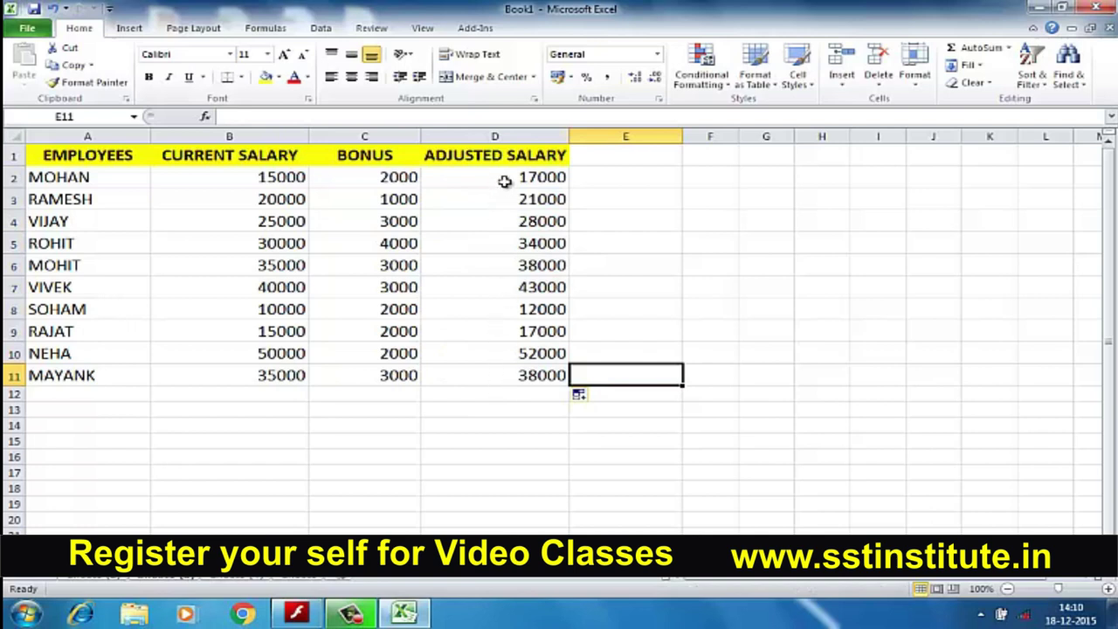
Check the filled formulas in D2 through D11 and select the adjusted salary results
{"action": "left_click", "coordinate": [510, 384]}
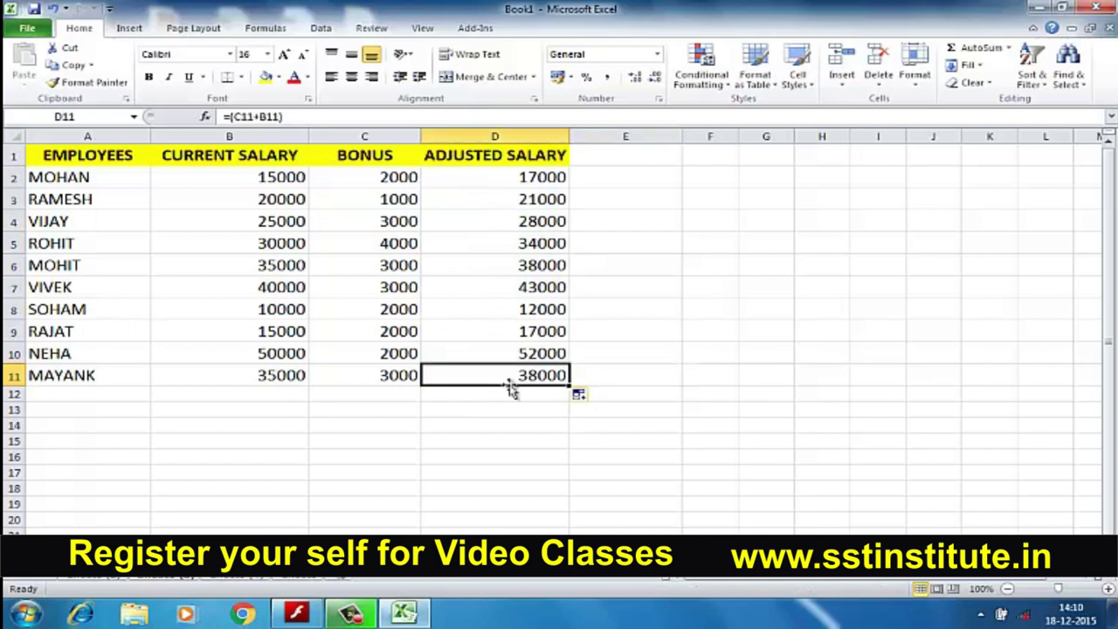
{"action": "left_click", "coordinate": [479, 185]}
{"action": "left_click", "coordinate": [481, 203]}
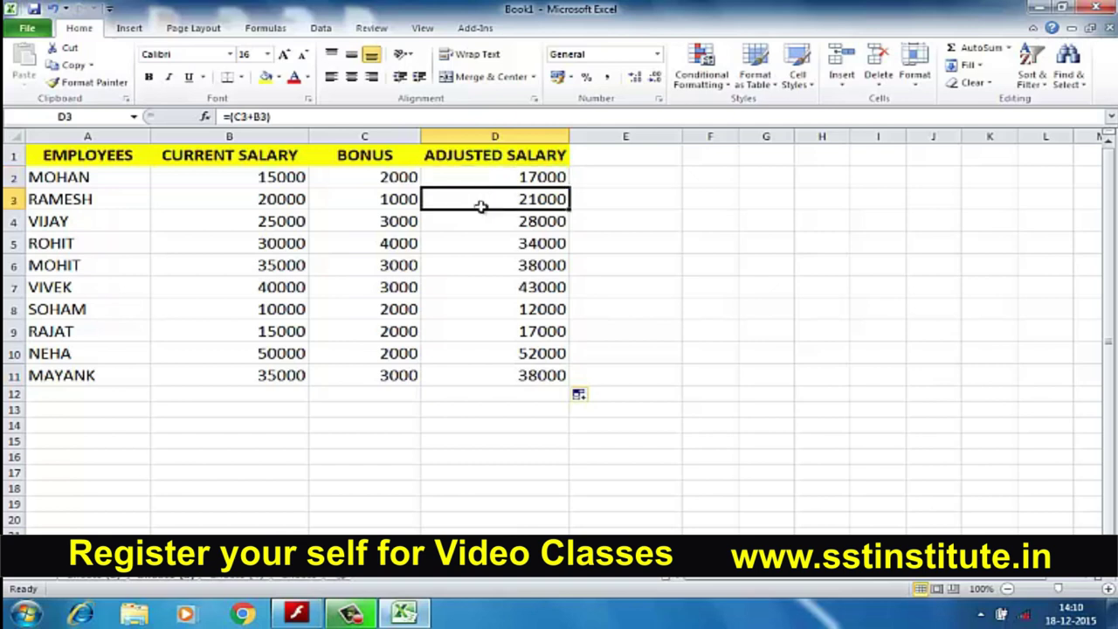
{"action": "left_click", "coordinate": [481, 226]}
{"action": "left_click", "coordinate": [491, 245]}
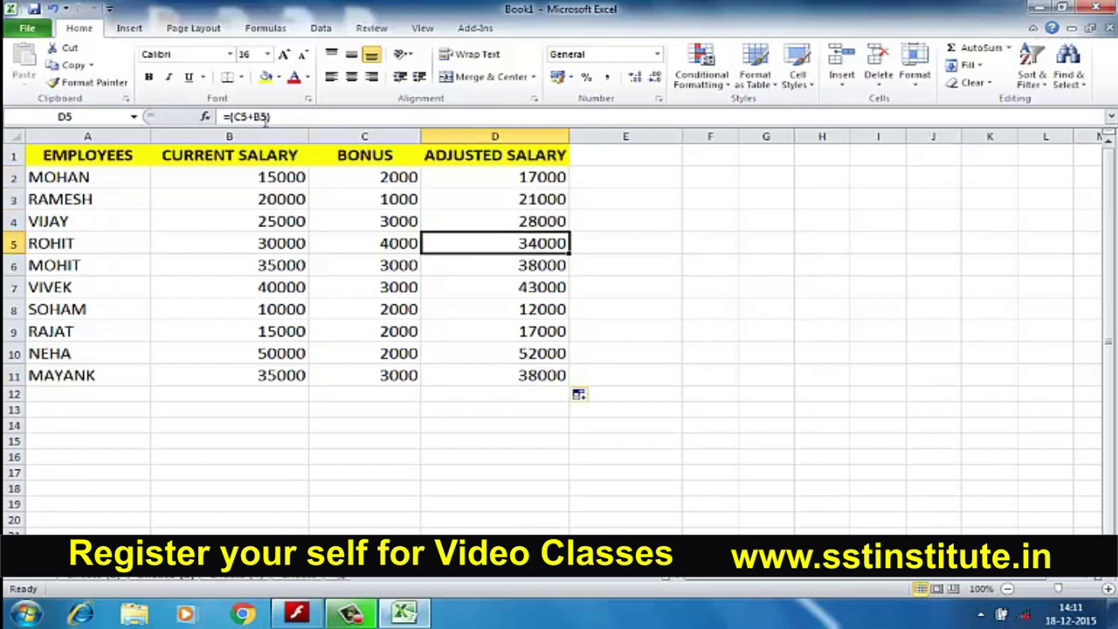
{"action": "left_click", "coordinate": [441, 176]}
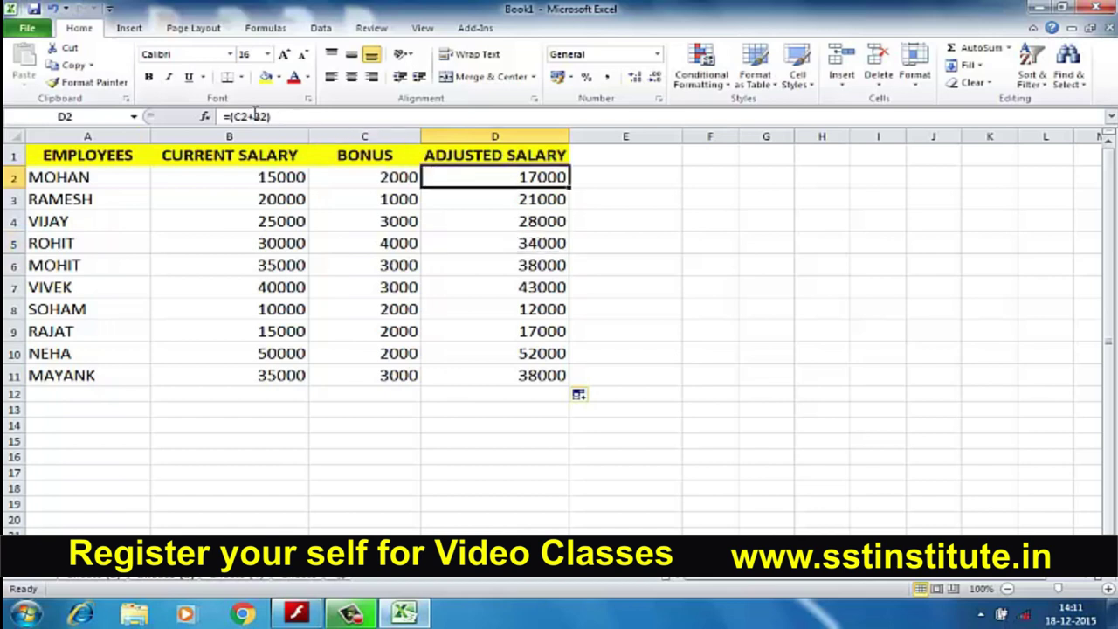
{"action": "left_click", "coordinate": [490, 373]}
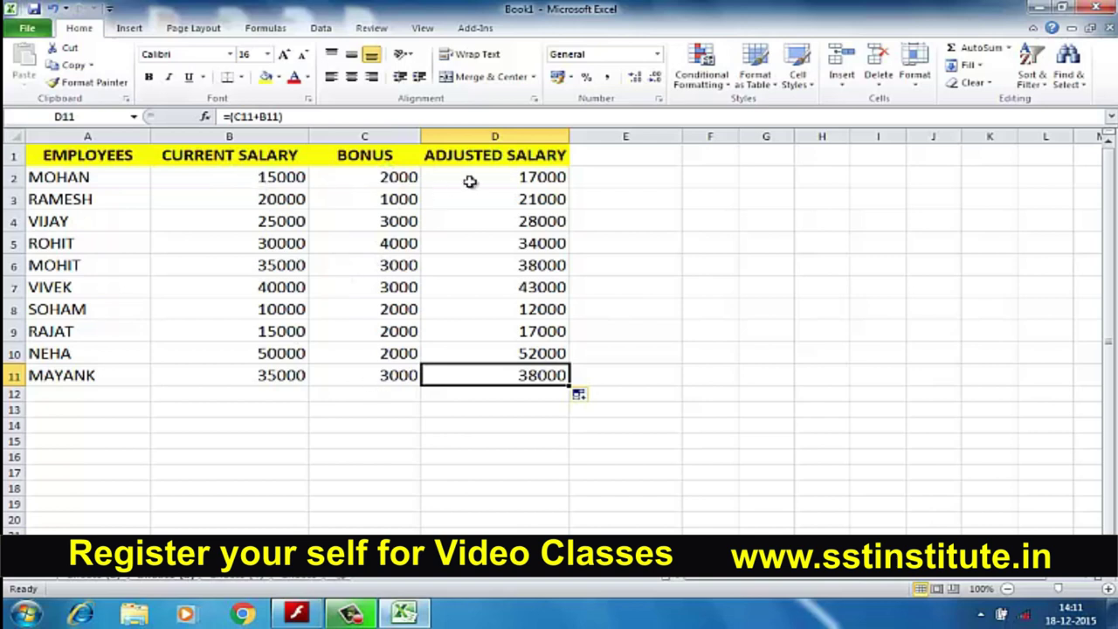
{"action": "left_click_drag", "start_coordinate": [497, 176], "coordinate": [527, 383]}
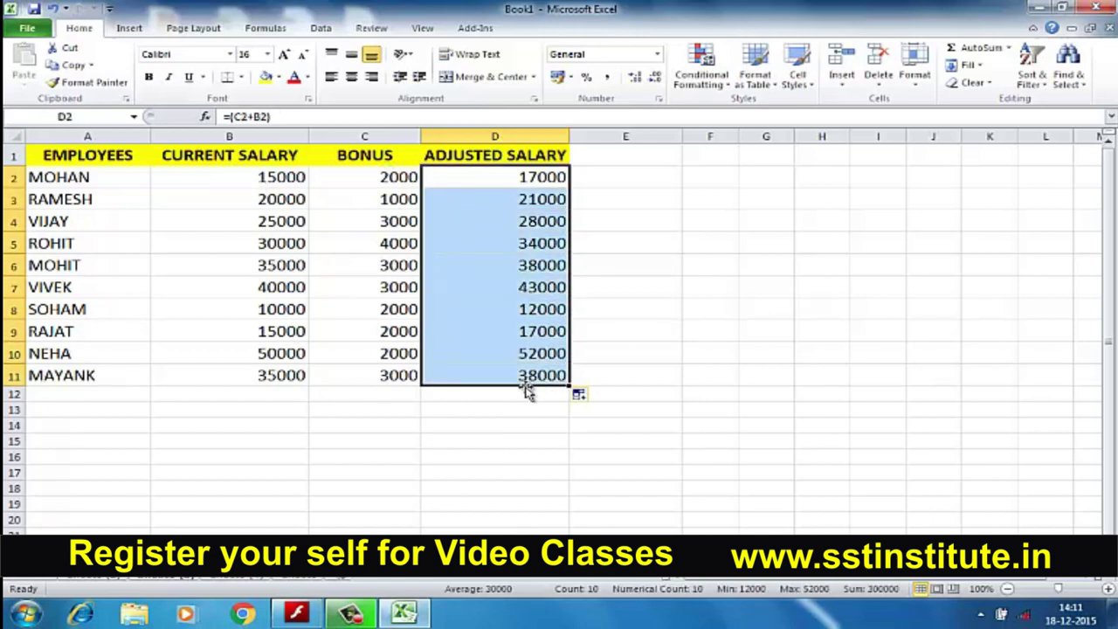
Clear D2:D11 and enter =B2+C2 in D2, giving 17000
{"action": "key", "text": "Delete"}
{"action": "left_click", "coordinate": [729, 292]}
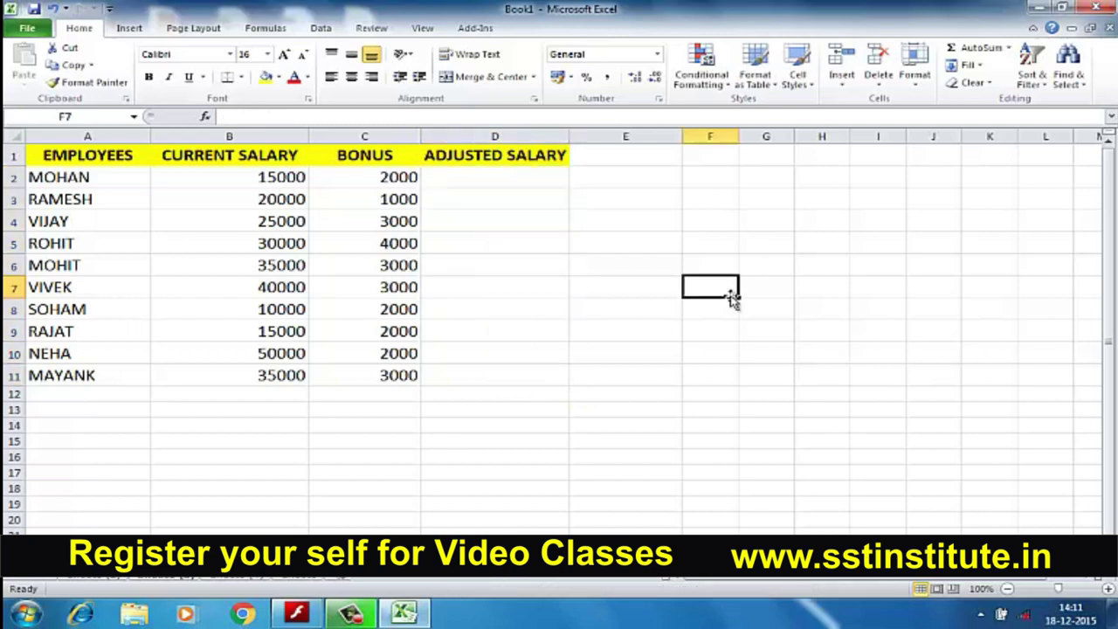
{"action": "left_click", "coordinate": [494, 182]}
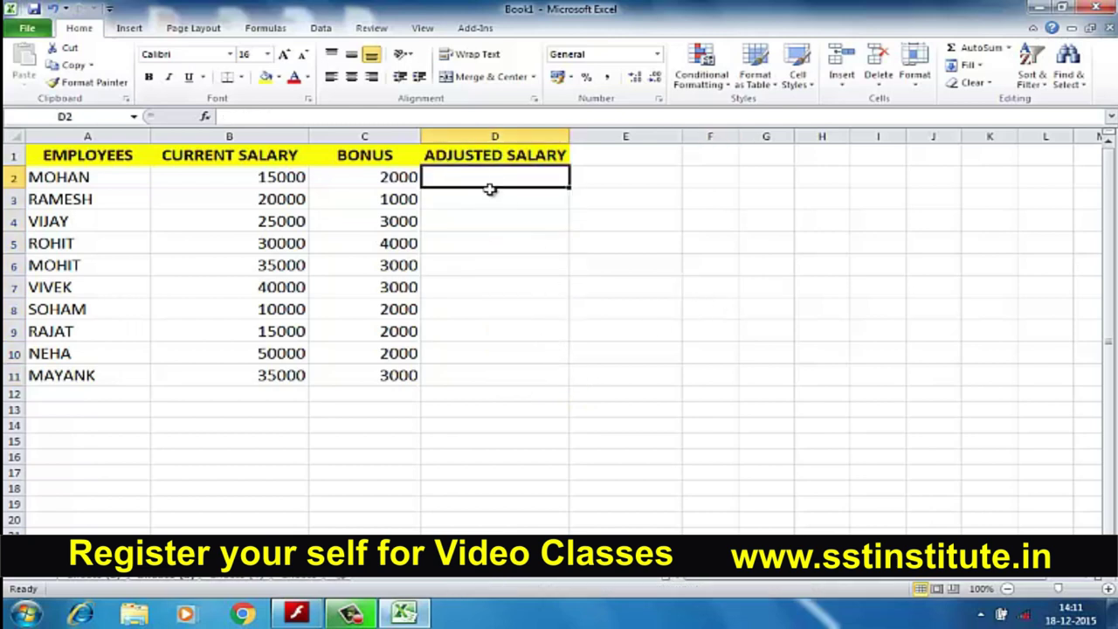
{"action": "type", "text": "="}
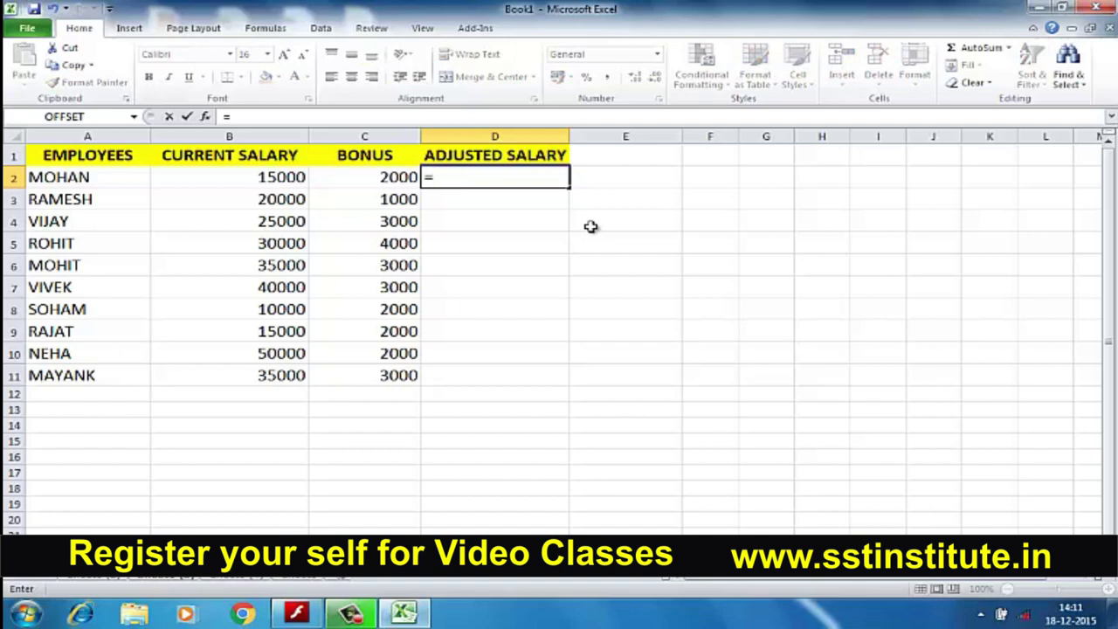
{"action": "left_click_drag", "start_coordinate": [249, 178], "coordinate": [354, 185]}
{"action": "key", "text": "BackSpace"}
{"action": "key", "text": "BackSpace"}
{"action": "key", "text": "BackSpace"}
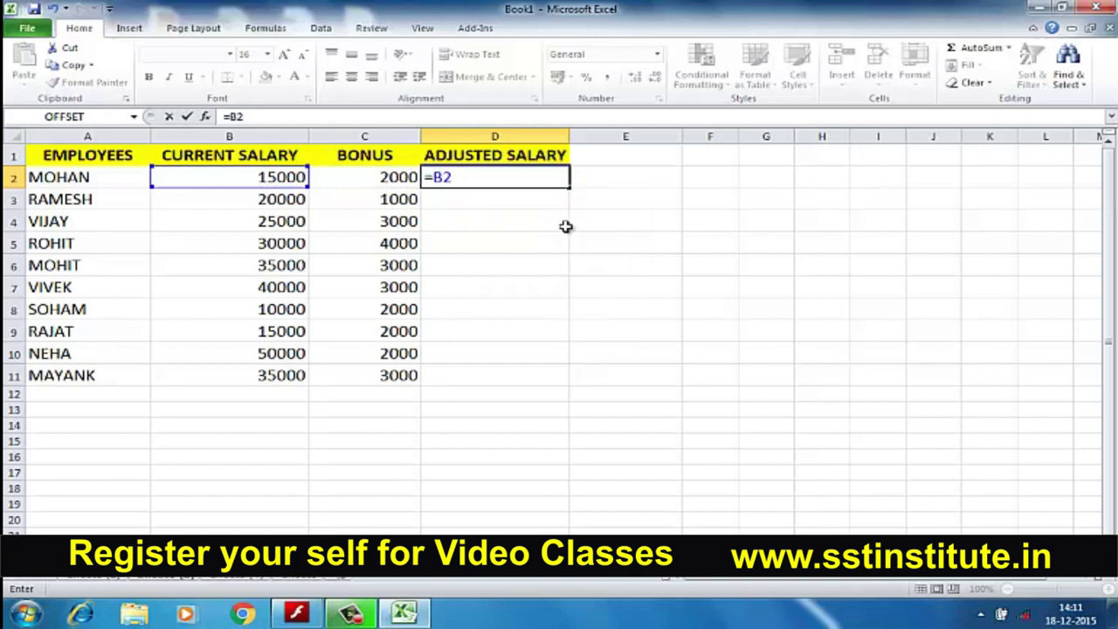
{"action": "type", "text": "+"}
{"action": "left_click", "coordinate": [323, 177]}
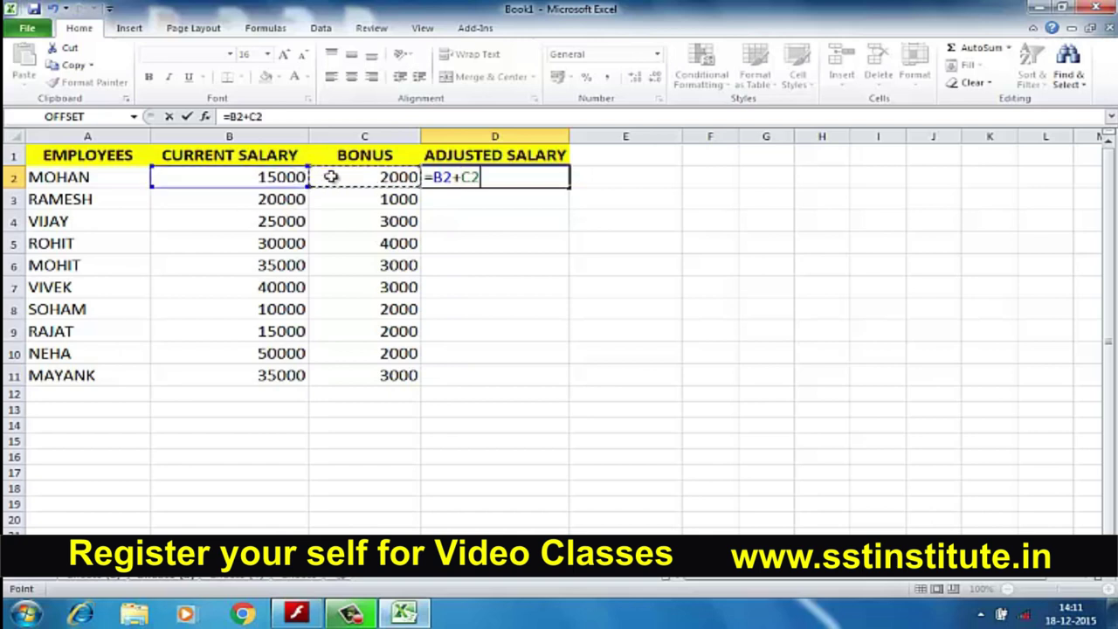
{"action": "key", "text": "Return"}
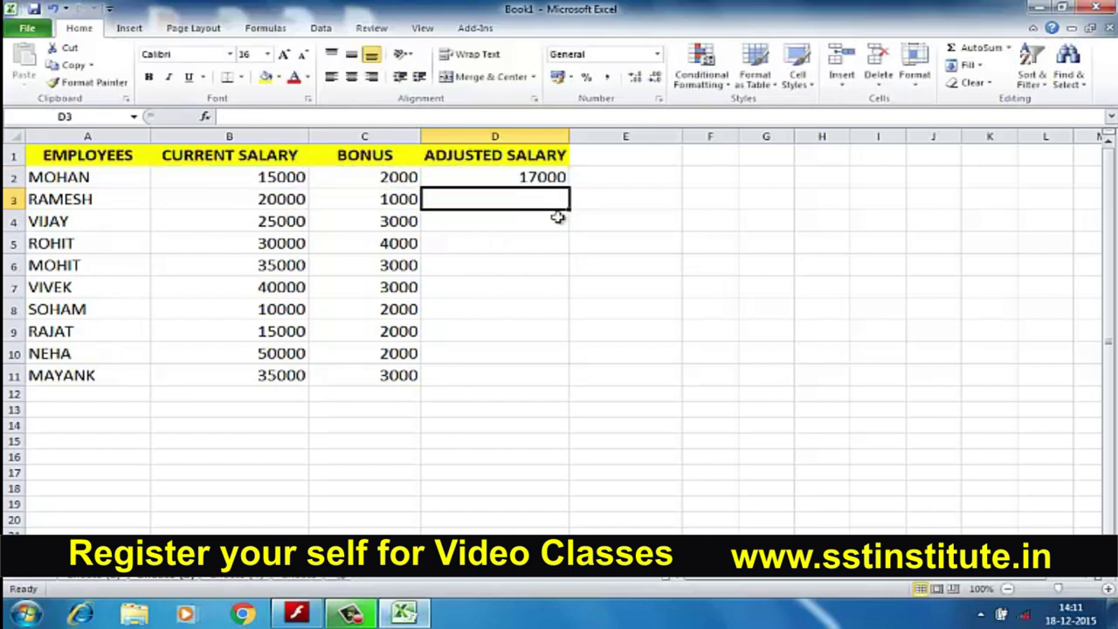
Fill =B2+C2 down for all ten employees, then move to the job ratings sheet
{"action": "left_click", "coordinate": [501, 179]}
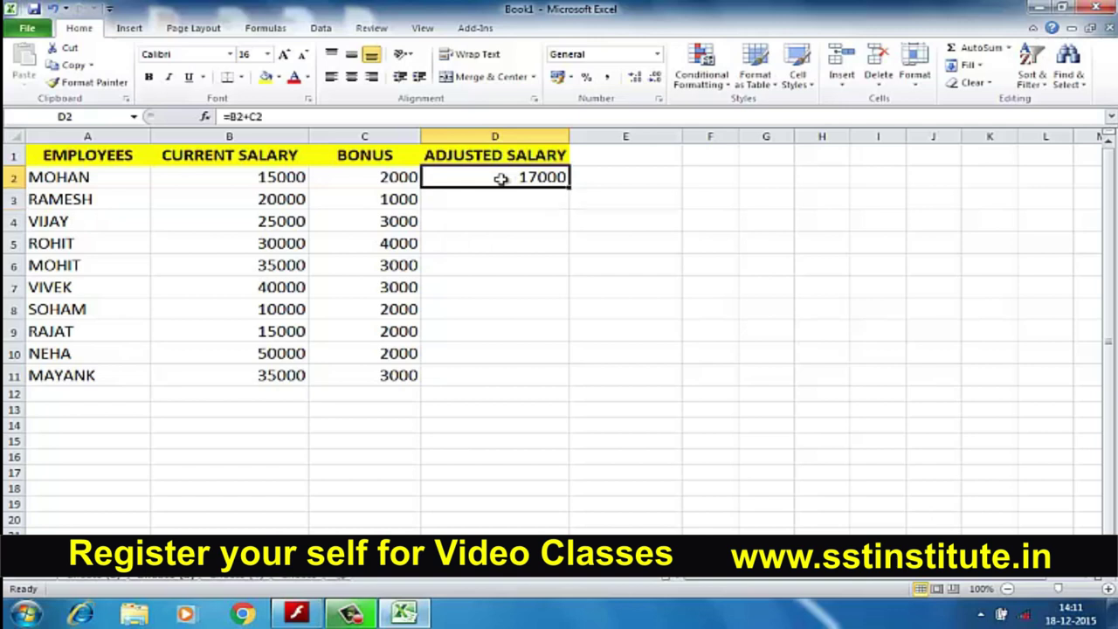
{"action": "double_click", "coordinate": [569, 187]}
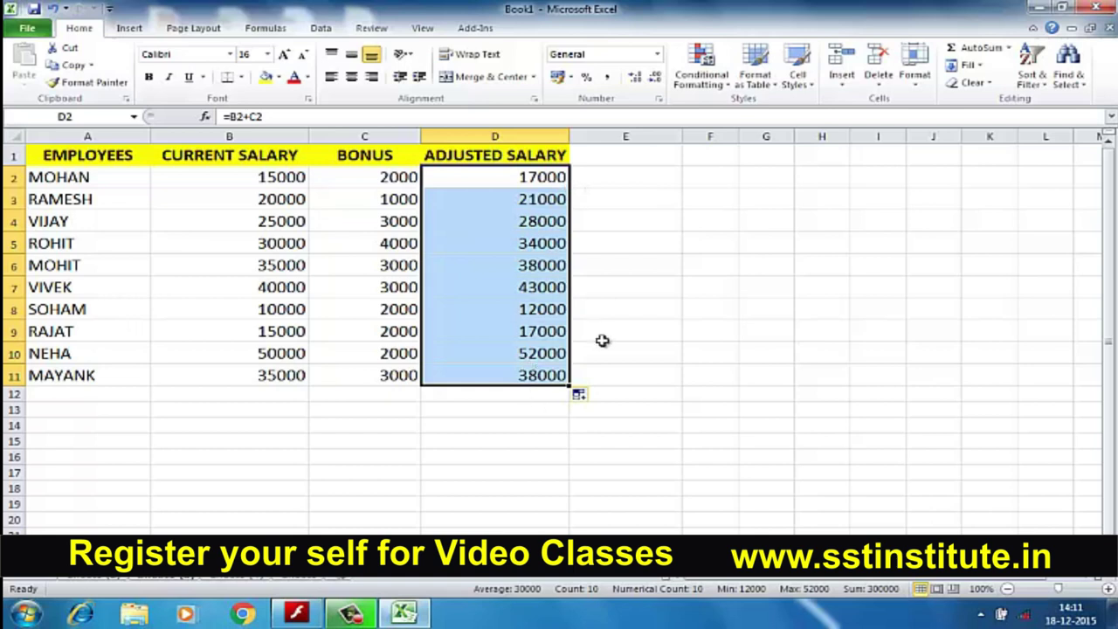
{"action": "left_click", "coordinate": [617, 376]}
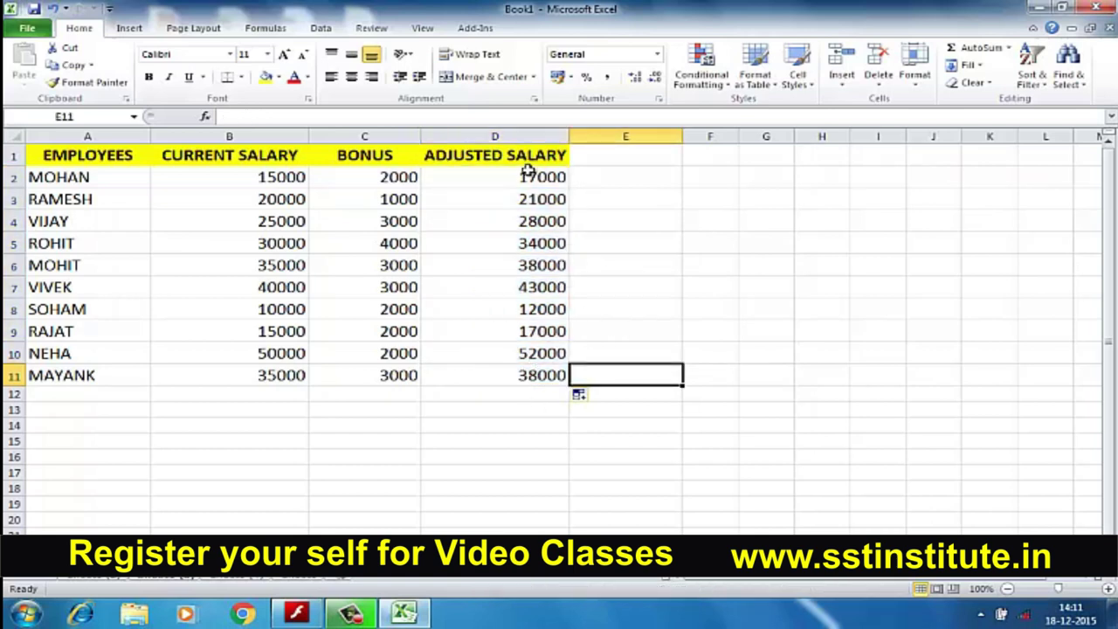
{"action": "left_click", "coordinate": [529, 173]}
{"action": "left_click", "coordinate": [552, 194]}
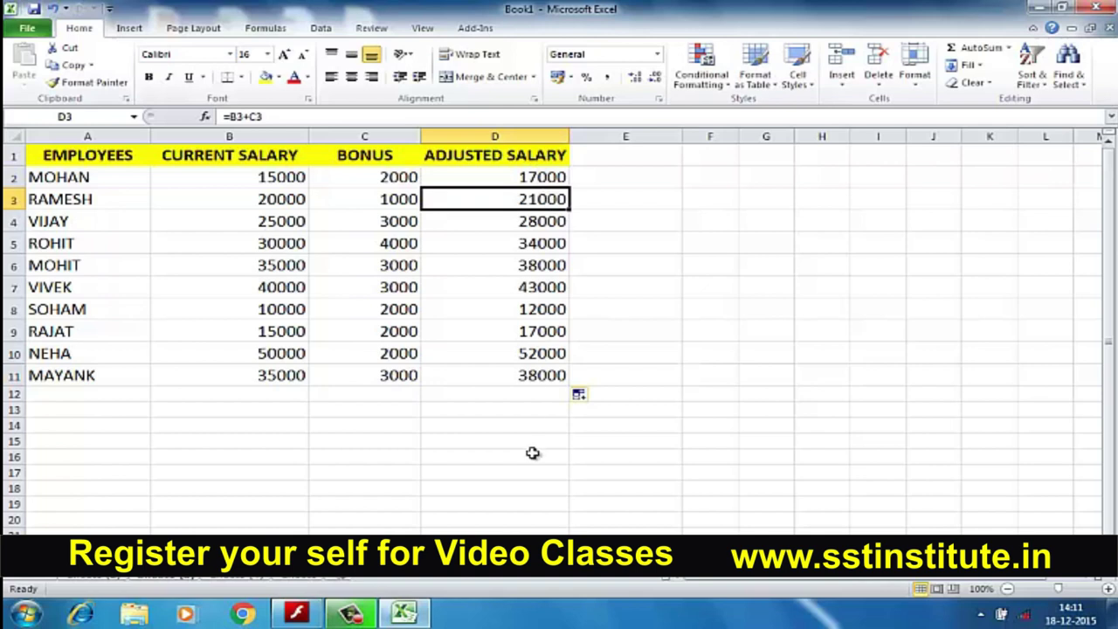
{"action": "left_click", "coordinate": [252, 581]}
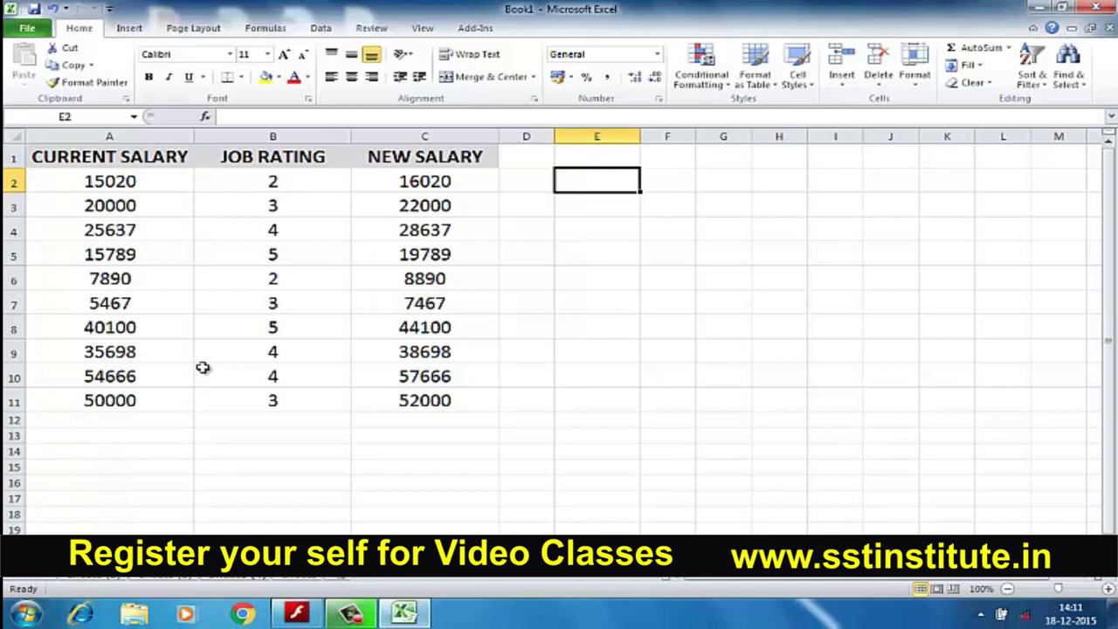
{"action": "left_click", "coordinate": [391, 183]}
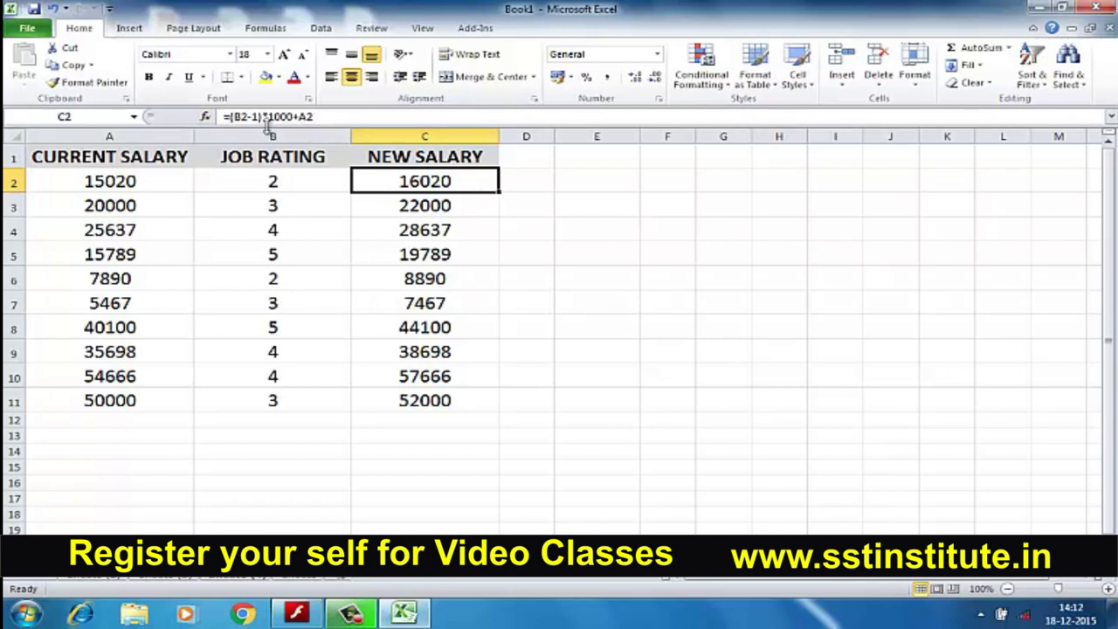
{"action": "left_click", "coordinate": [395, 206]}
{"action": "left_click", "coordinate": [400, 229]}
{"action": "left_click", "coordinate": [403, 182]}
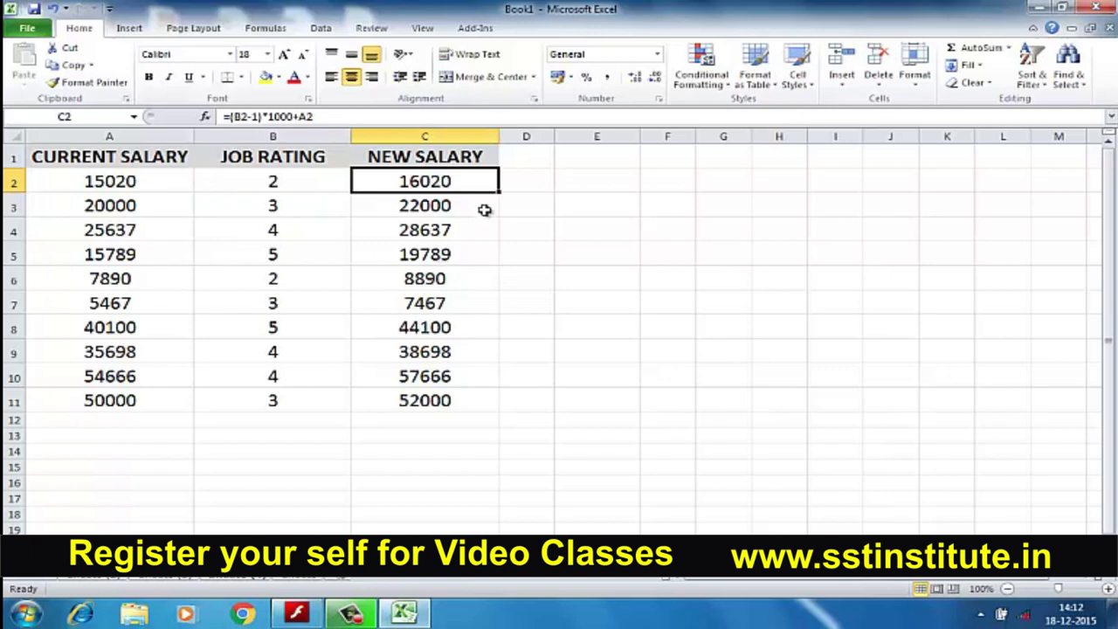
Copy New Salary C2:C11 onto Current Salary A2:A11 as values only
{"action": "left_click_drag", "start_coordinate": [475, 184], "coordinate": [490, 403]}
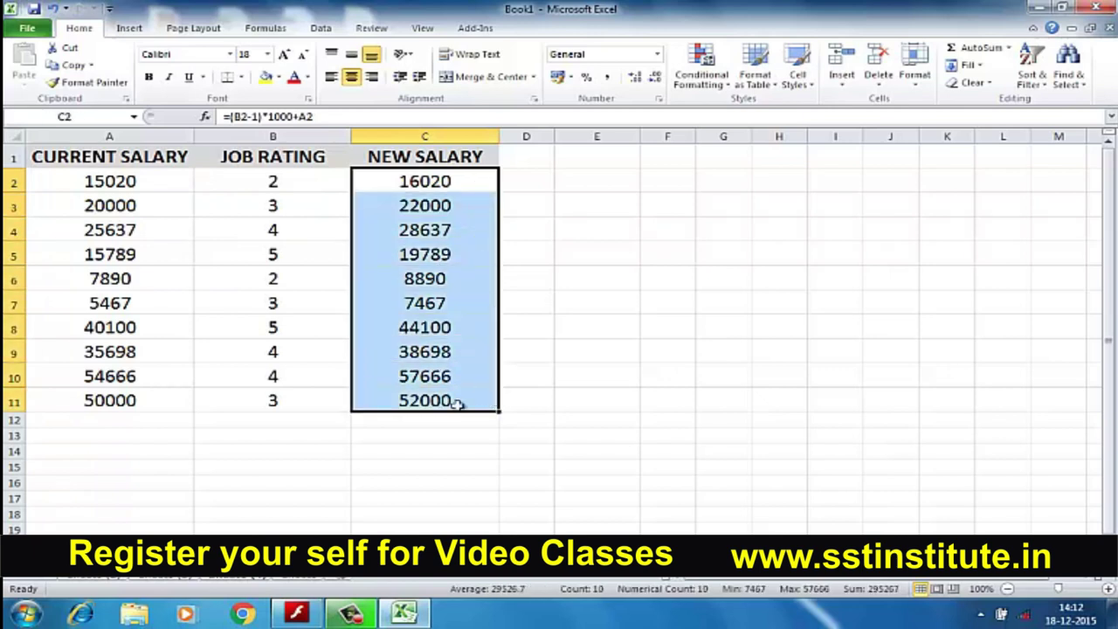
{"action": "mouse_move", "coordinate": [494, 184]}
{"action": "left_mouse_down"}
{"action": "mouse_move", "coordinate": [306, 229]}
{"action": "mouse_move", "coordinate": [163, 191]}
{"action": "left_mouse_up"}
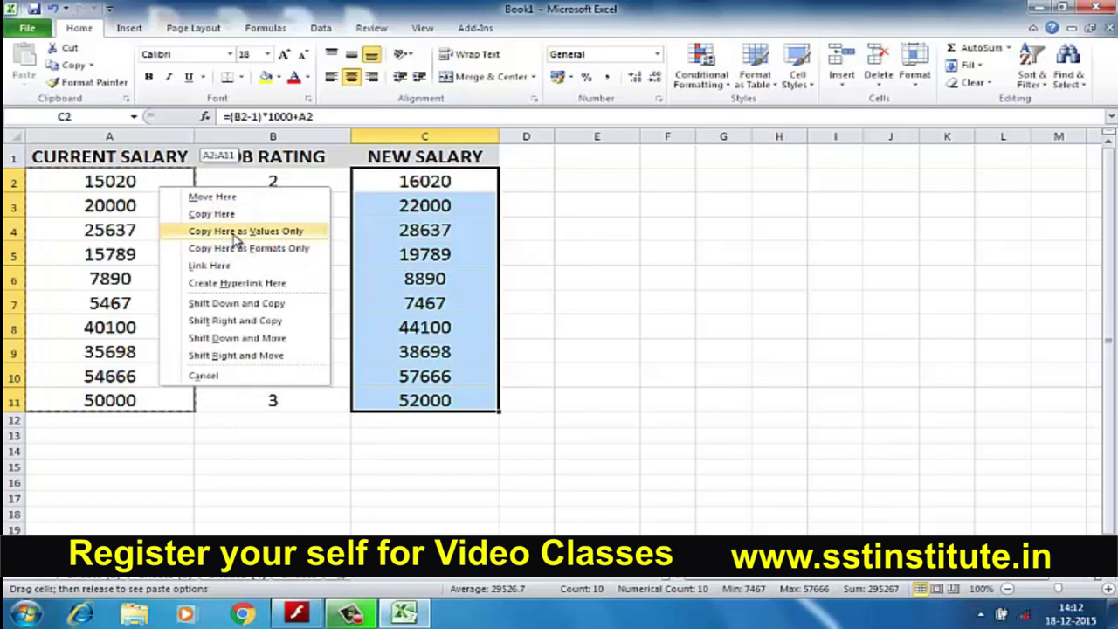
{"action": "left_click", "coordinate": [232, 231]}
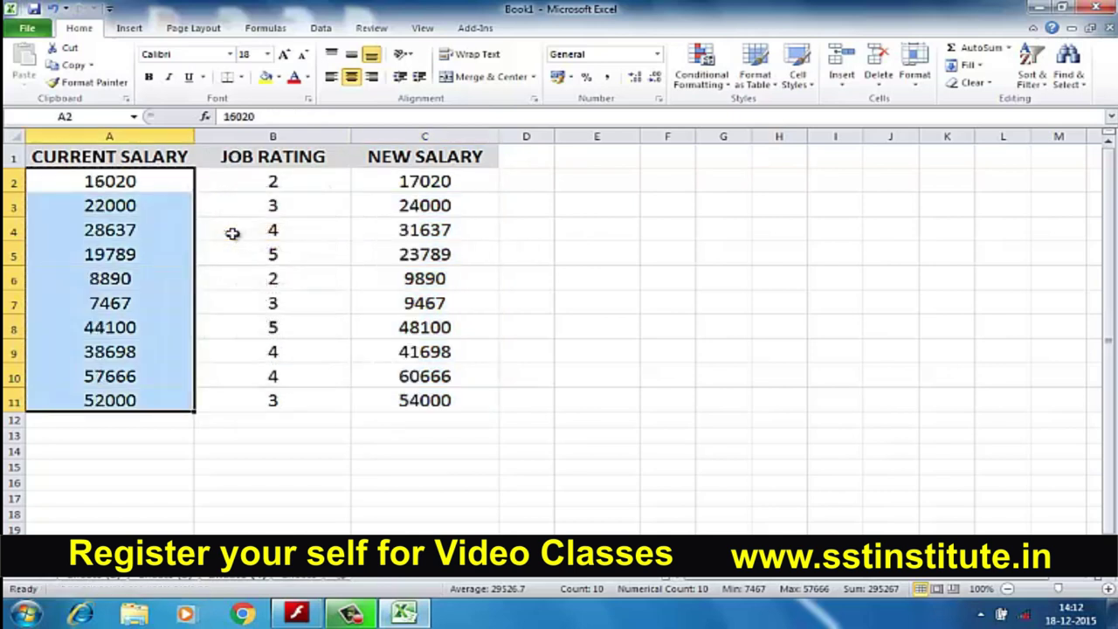
{"action": "left_click", "coordinate": [537, 255]}
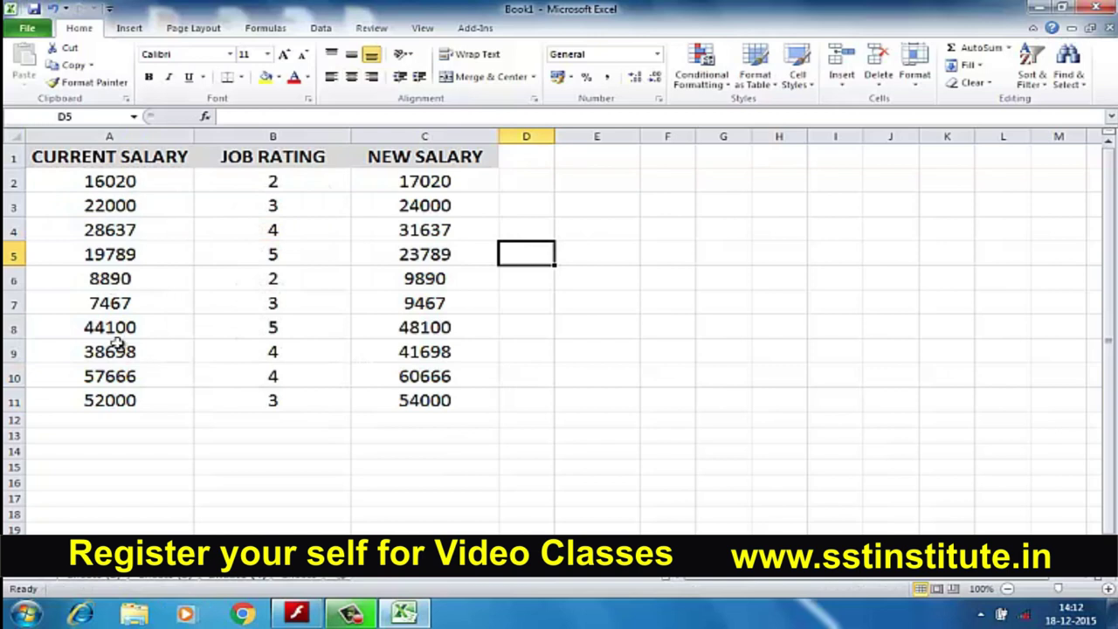
{"action": "left_click", "coordinate": [392, 182]}
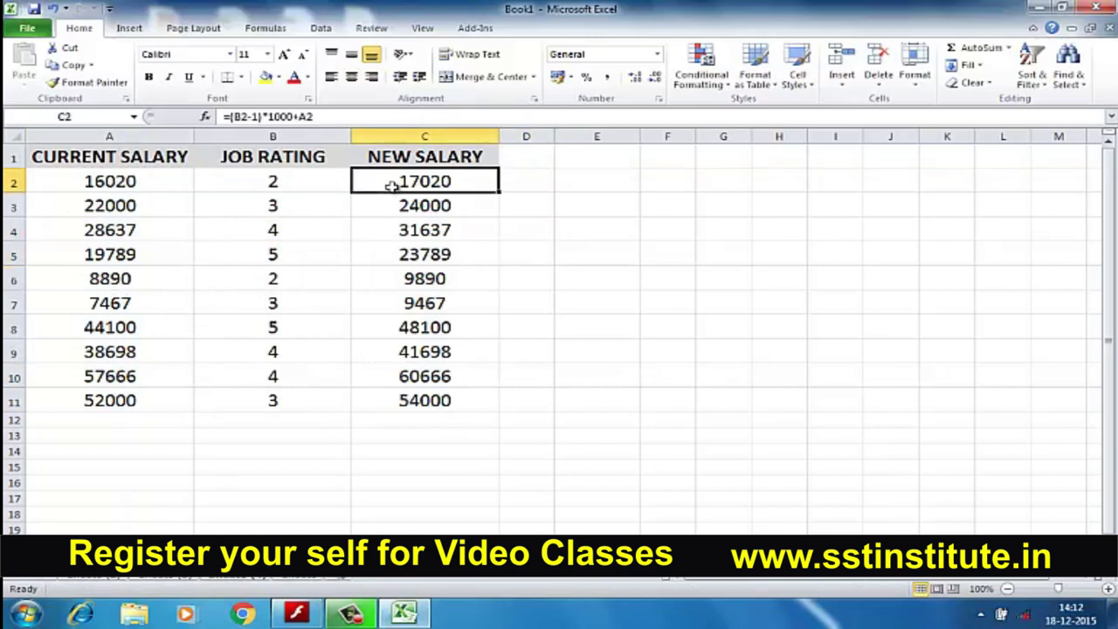
{"action": "left_click", "coordinate": [392, 201]}
{"action": "left_click", "coordinate": [142, 183]}
{"action": "left_click", "coordinate": [140, 205]}
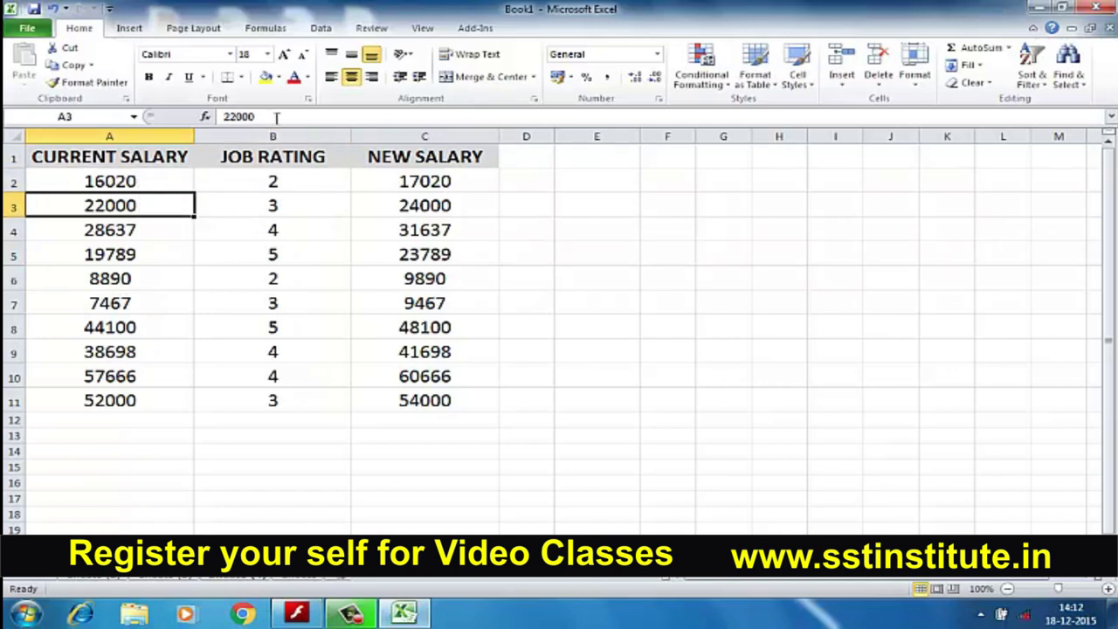
{"action": "left_click", "coordinate": [120, 181]}
{"action": "left_click", "coordinate": [116, 202]}
{"action": "left_click", "coordinate": [114, 238]}
{"action": "left_click", "coordinate": [114, 256]}
{"action": "left_click", "coordinate": [110, 297]}
{"action": "left_click", "coordinate": [113, 350]}
{"action": "left_click", "coordinate": [117, 400]}
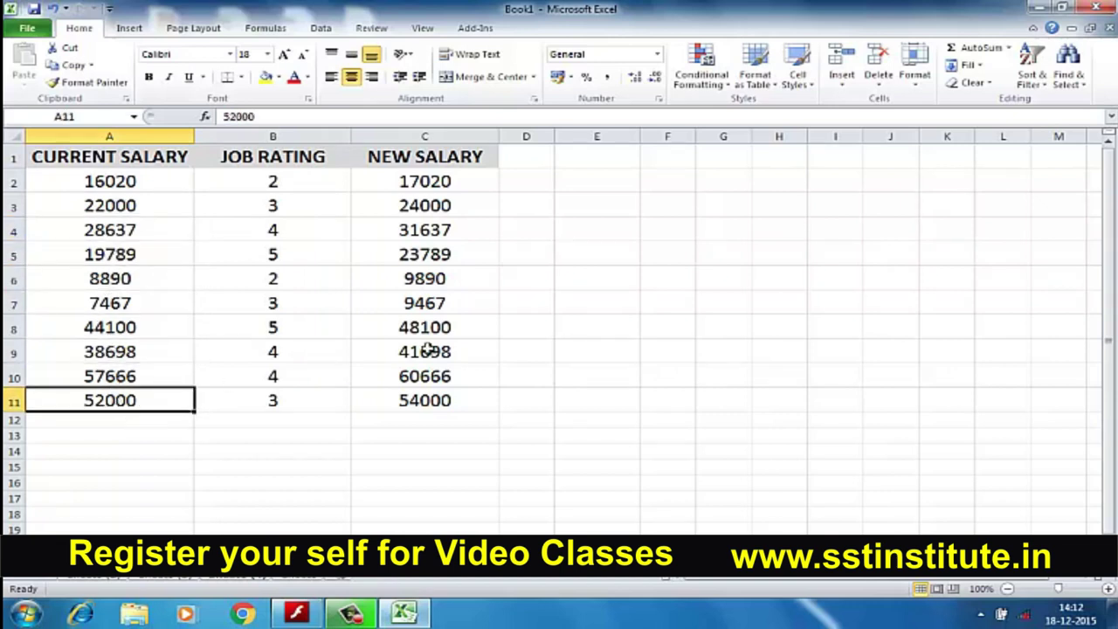
{"action": "left_click", "coordinate": [152, 181]}
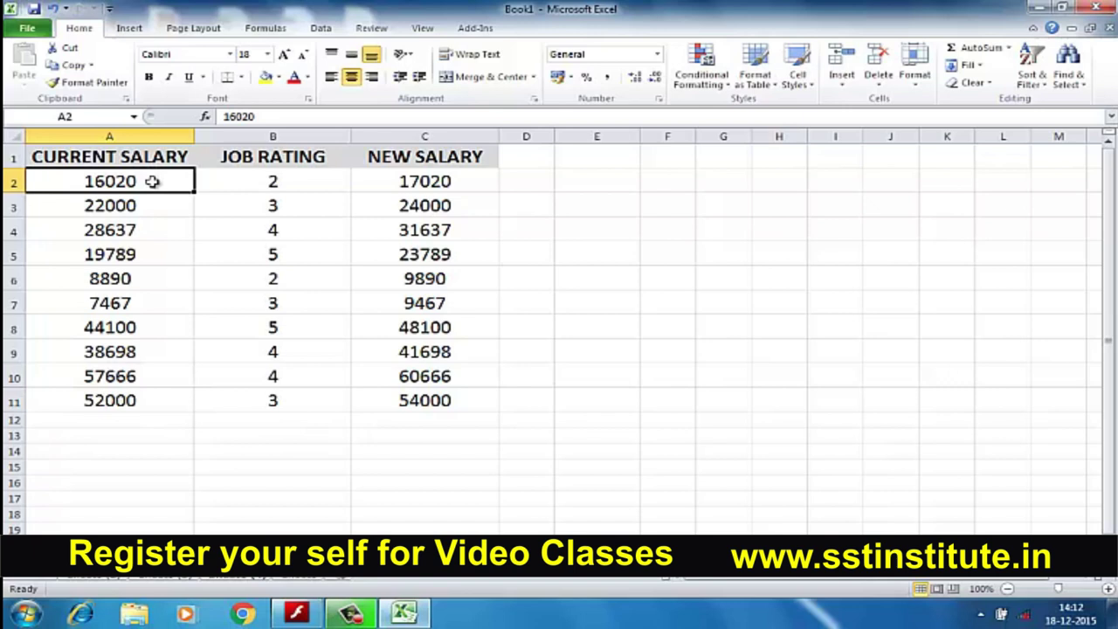
{"action": "left_click", "coordinate": [434, 185]}
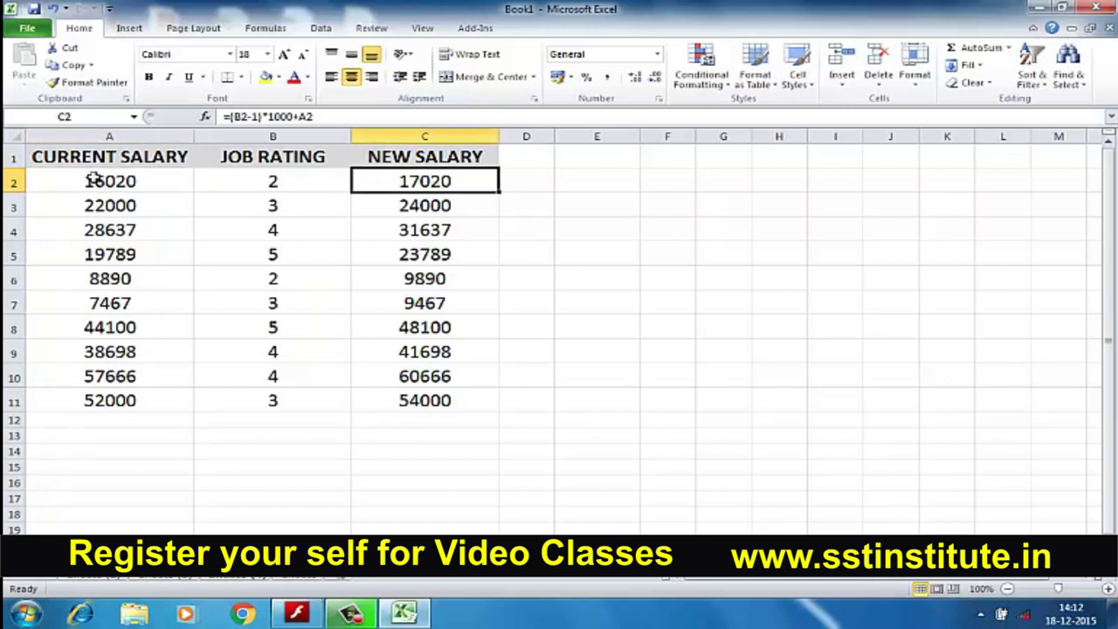
{"action": "left_click", "coordinate": [133, 179]}
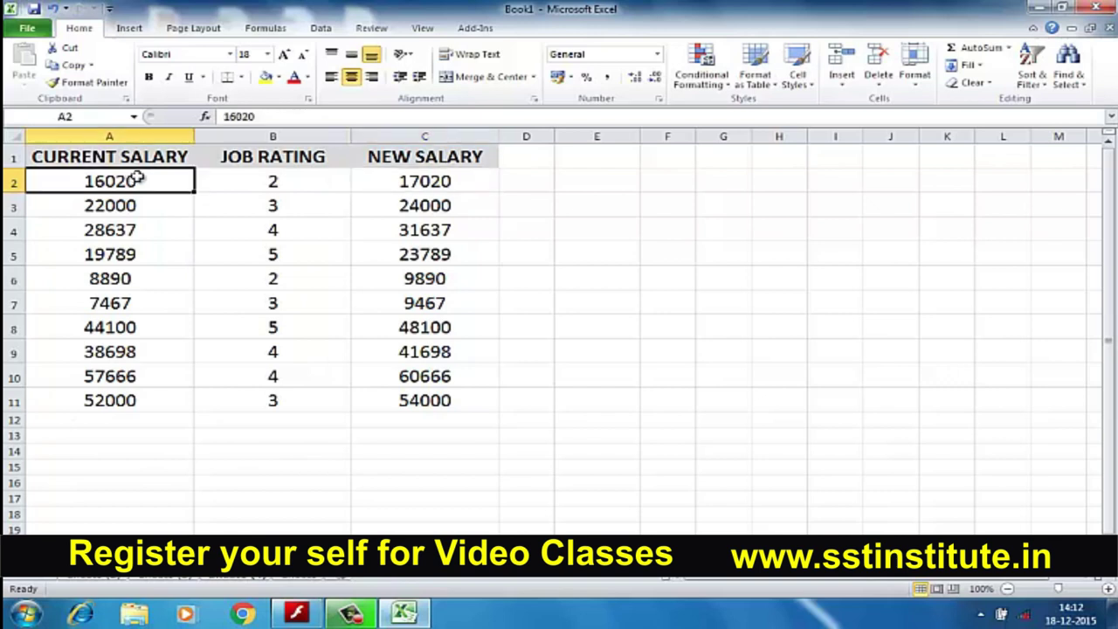